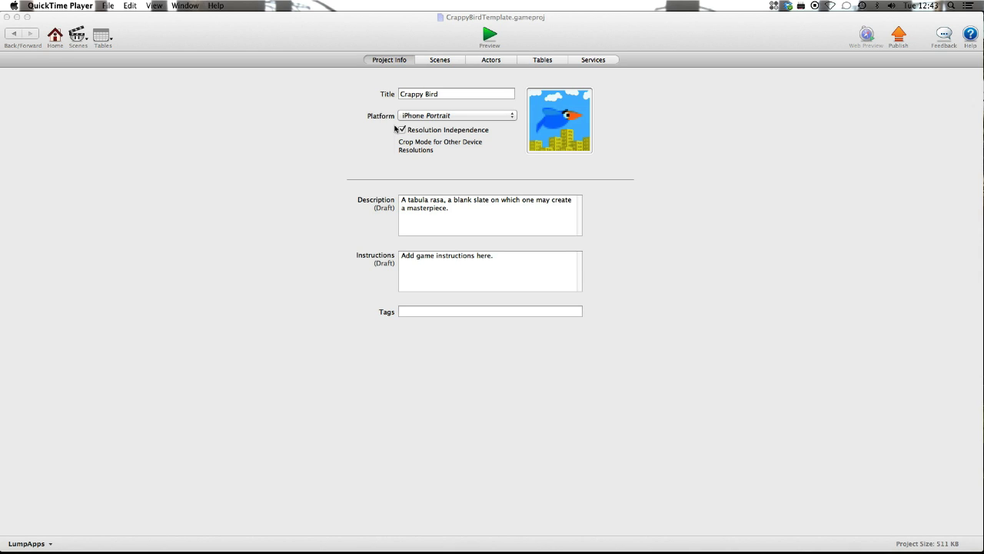
# Step: Preview the Crappy Bird game and play one round, flapping the bird through the obstacles
pyautogui.click(341, 112)
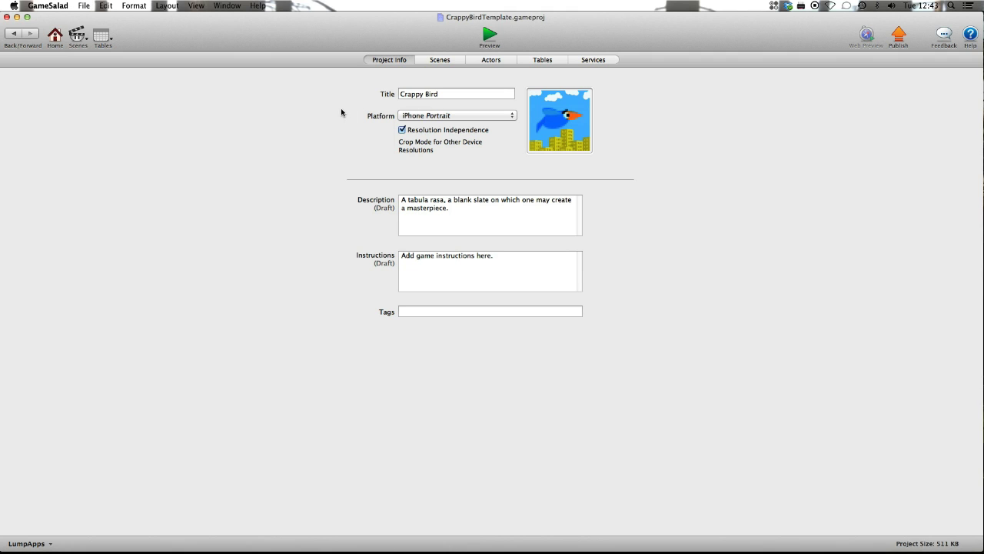
pyautogui.click(489, 39)
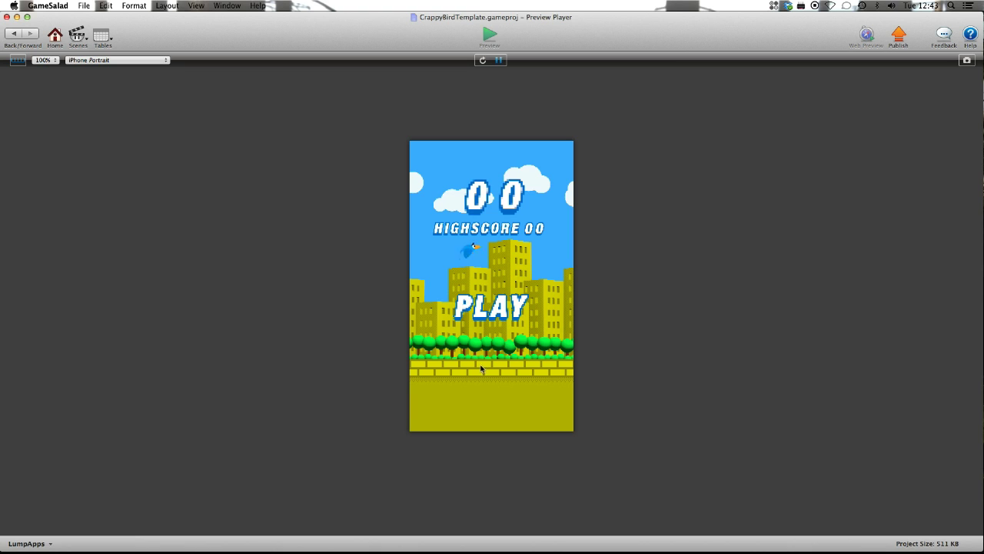
pyautogui.click(480, 306)
pyautogui.click(485, 315)
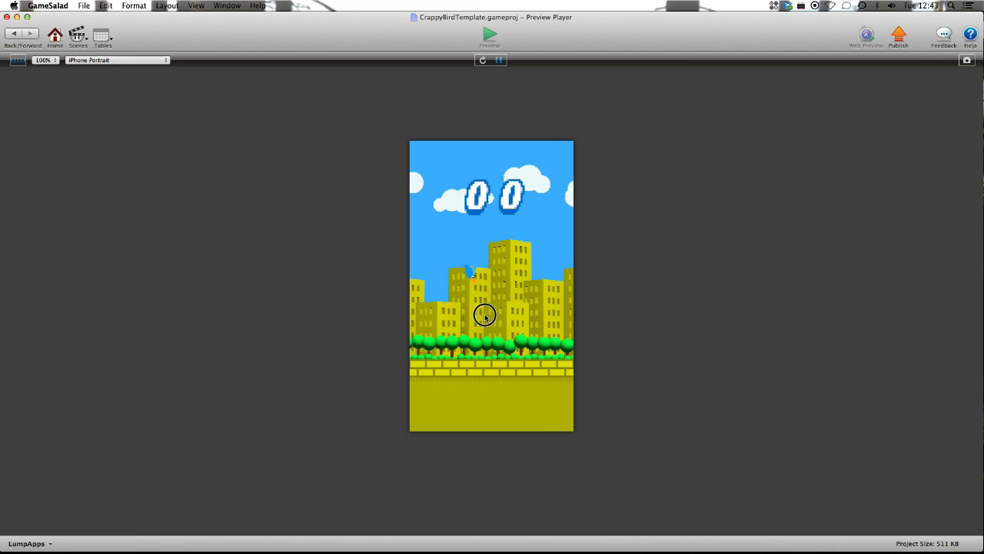
pyautogui.click(485, 315)
pyautogui.click(485, 316)
pyautogui.click(485, 316)
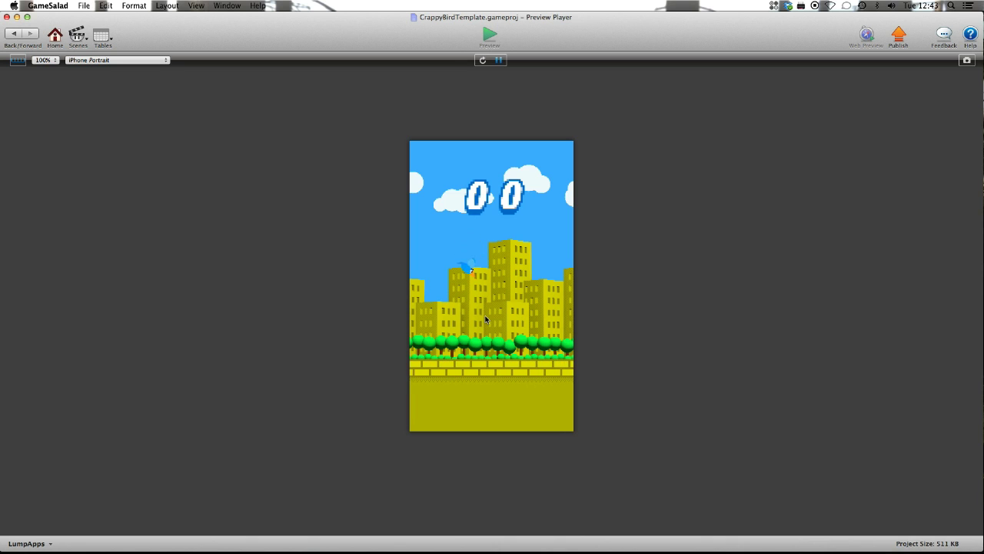
pyautogui.click(486, 317)
pyautogui.click(485, 319)
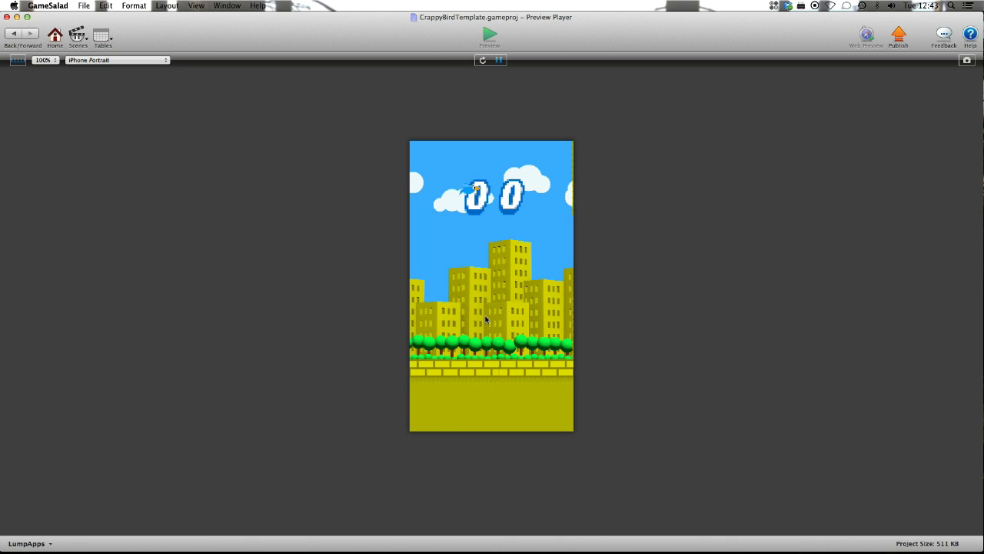
pyautogui.click(485, 319)
pyautogui.click(486, 319)
pyautogui.click(485, 319)
pyautogui.click(485, 320)
pyautogui.click(485, 319)
pyautogui.click(486, 319)
pyautogui.click(485, 319)
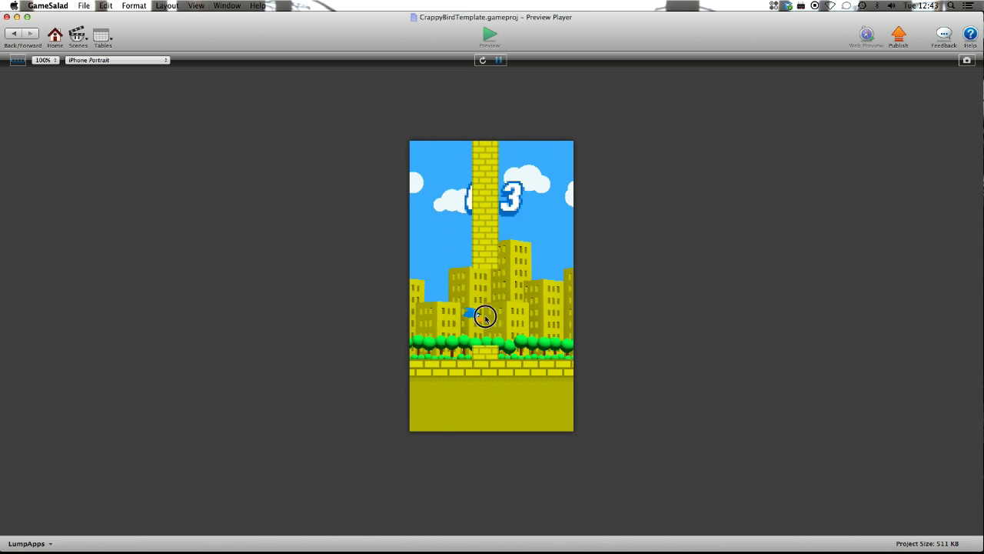
pyautogui.click(486, 319)
pyautogui.click(485, 317)
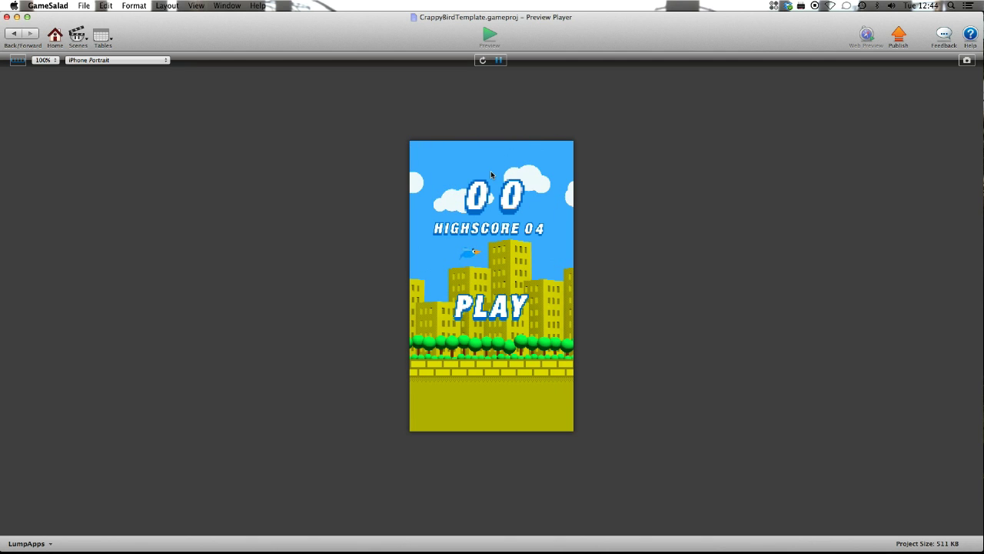
# Step: Open Scene1 and show the game's attributes
pyautogui.click(77, 40)
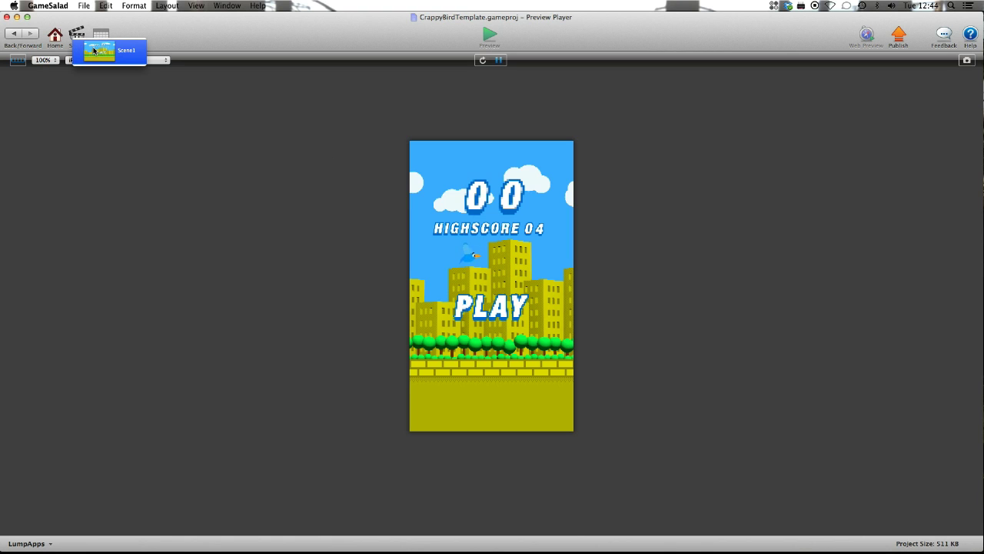
pyautogui.click(90, 50)
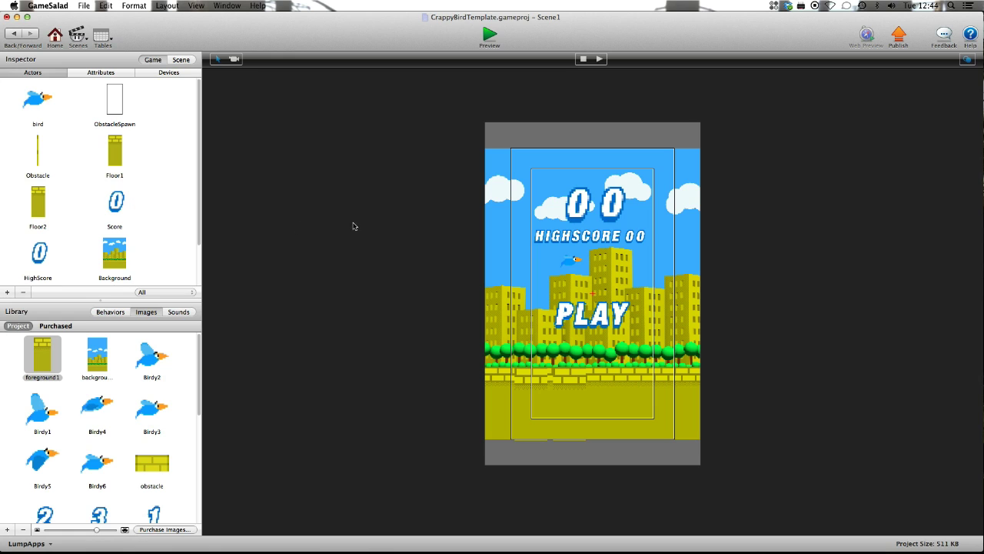
pyautogui.click(93, 72)
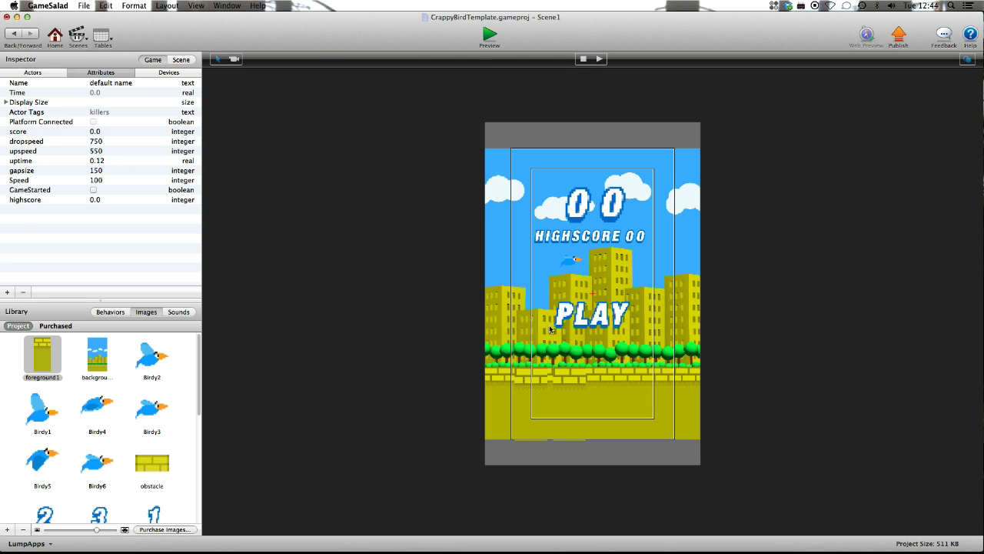
# Step: Look through the project's images and sounds in the library
pyautogui.scroll(-10, 103, 378)
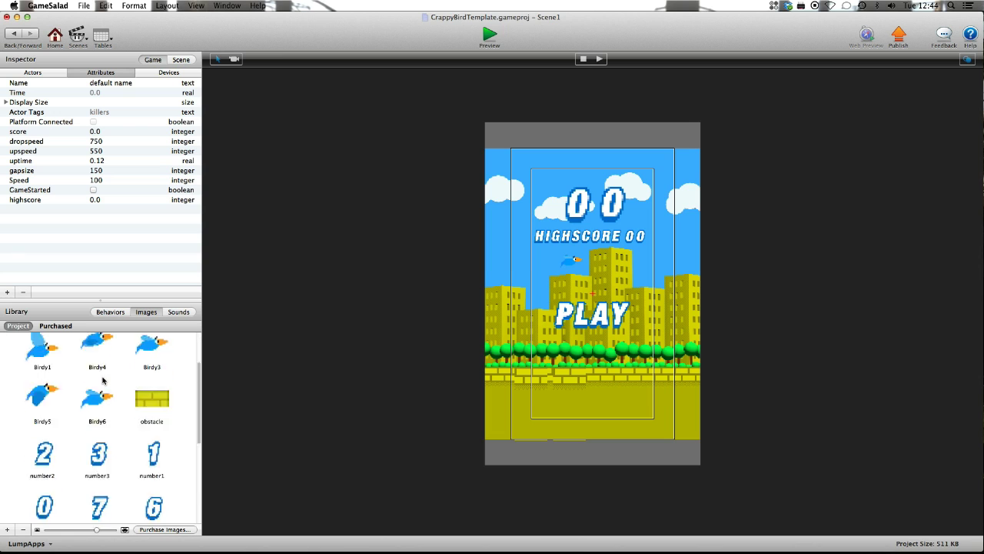
pyautogui.scroll(10, 103, 379)
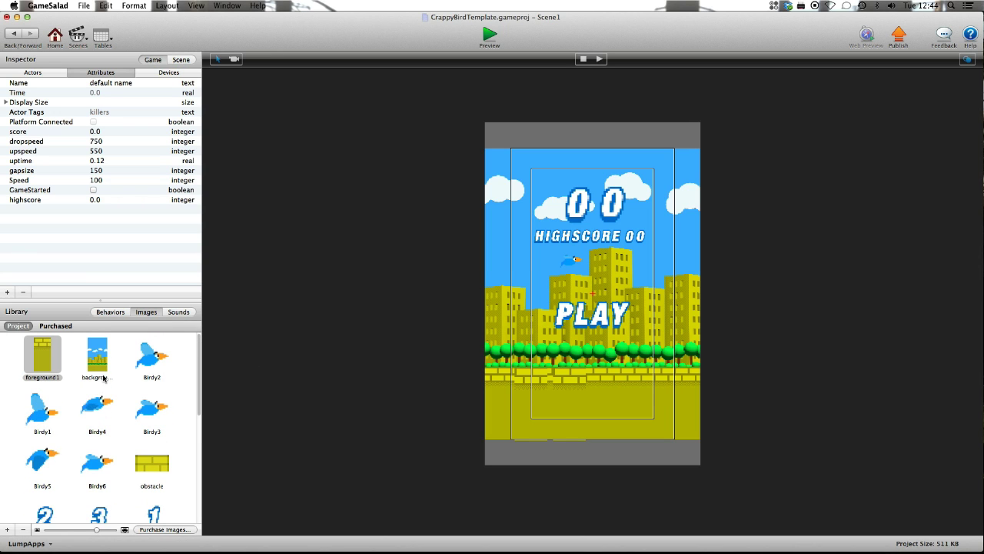
pyautogui.click(178, 311)
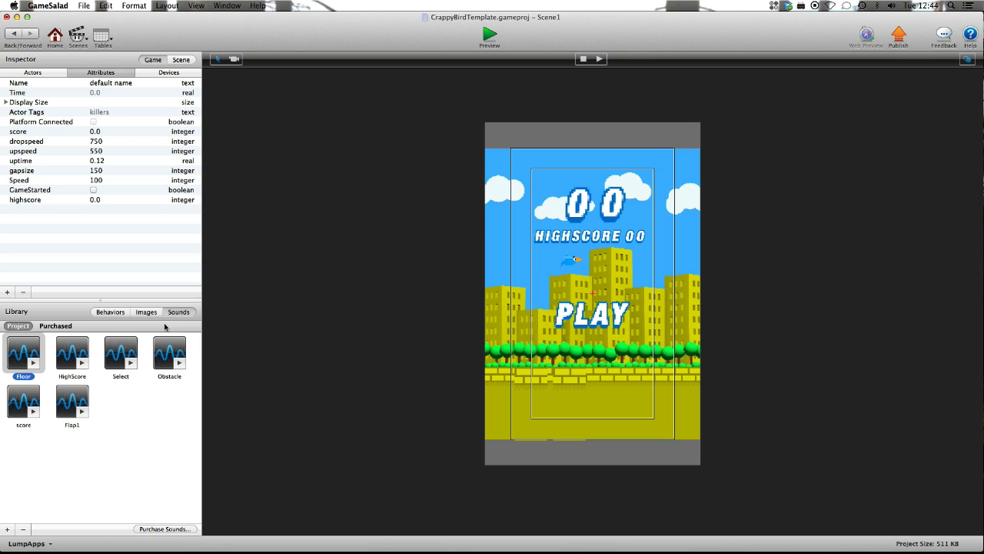
pyautogui.click(34, 363)
pyautogui.click(103, 400)
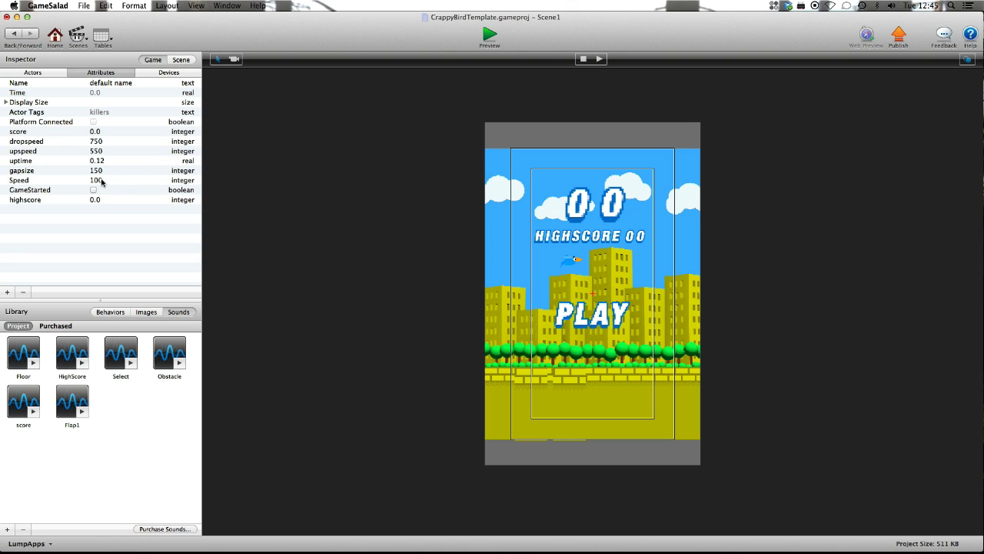
# Step: Open the bird actor and review its rules, including the one that activates when play is pressed
pyautogui.click(47, 76)
pyautogui.click(34, 90)
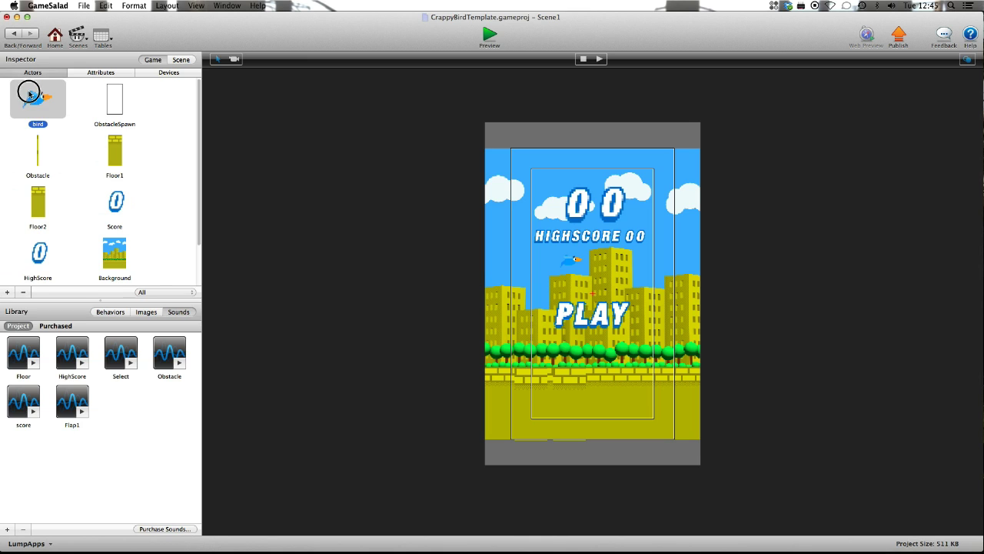
pyautogui.doubleClick(29, 96)
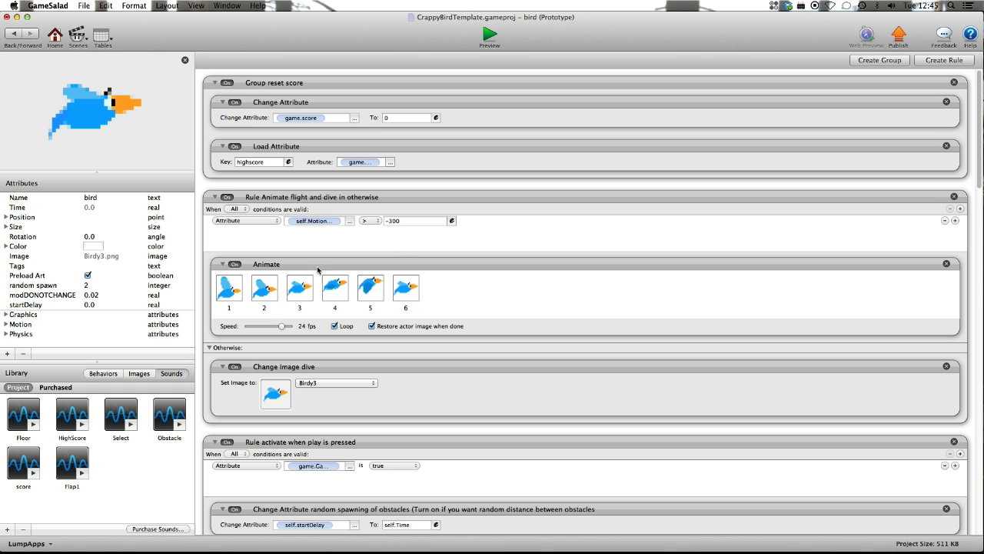
pyautogui.scroll(-7, 206, 318)
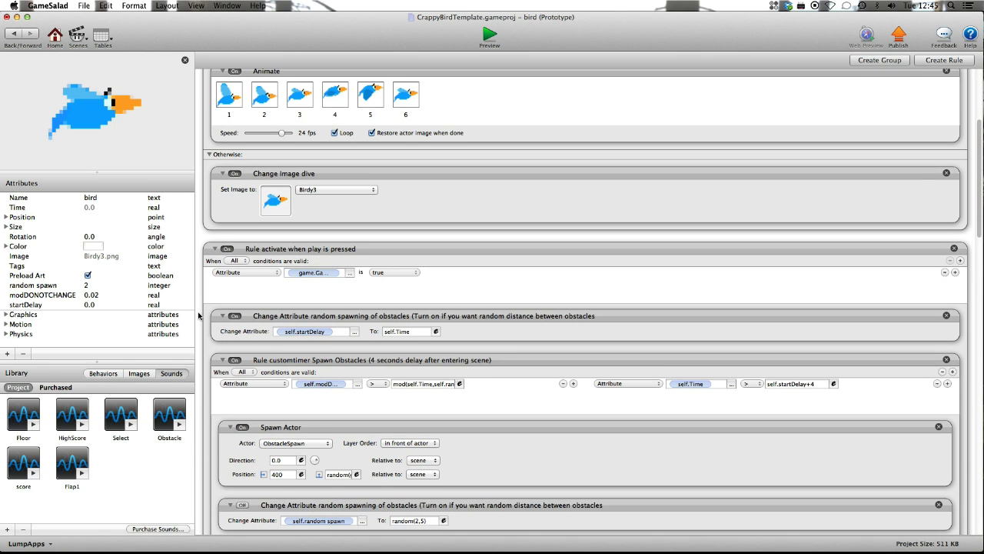
pyautogui.scroll(-2, 199, 315)
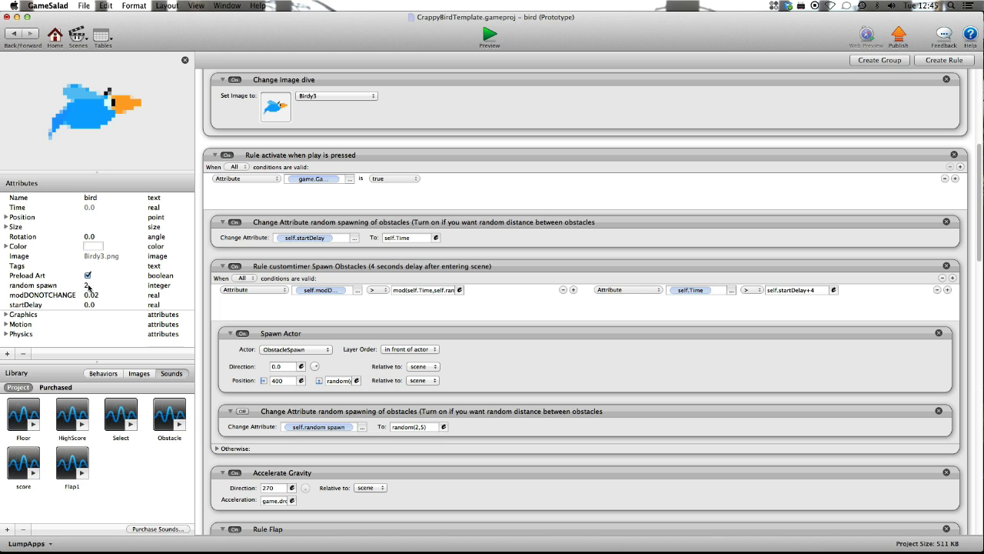
# Step: Inspect the timing condition of the customtimer Spawn Obstacles rule in the bird actor
pyautogui.click(449, 291)
pyautogui.click(434, 316)
pyautogui.click(397, 290)
pyautogui.click(396, 306)
pyautogui.click(419, 292)
pyautogui.click(295, 322)
# Step: Return to Scene1 and set the game's gapsize attribute to 200
pyautogui.click(77, 36)
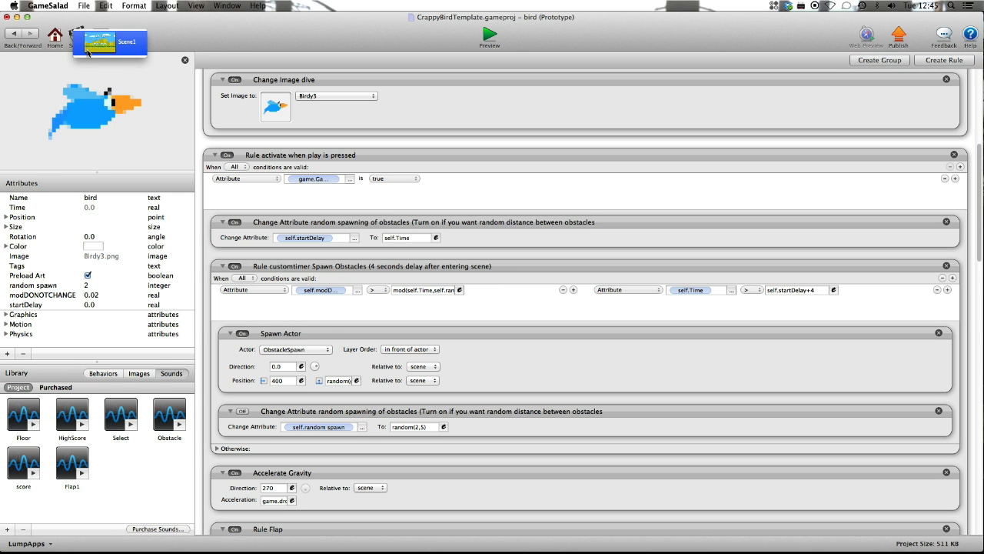
pyautogui.click(91, 46)
pyautogui.click(87, 75)
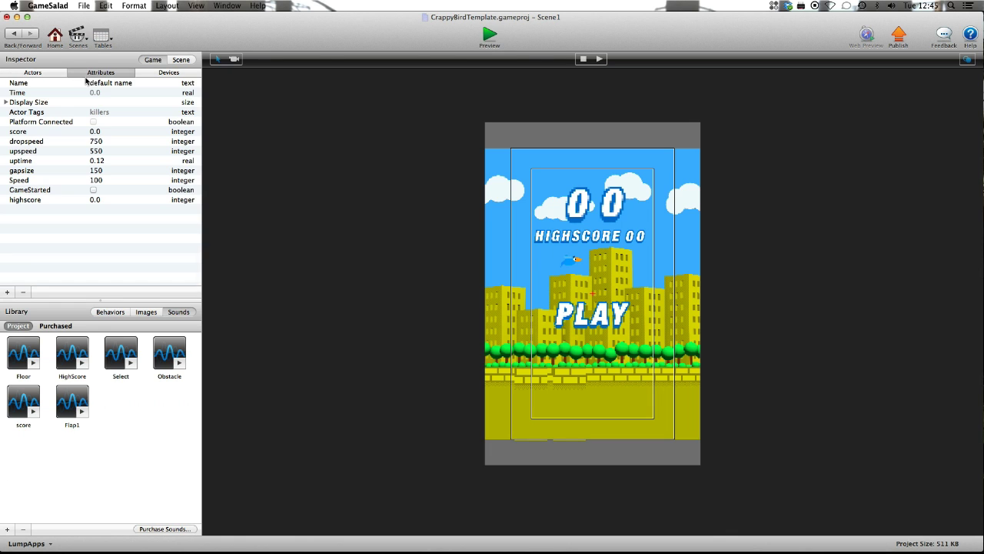
pyautogui.click(90, 145)
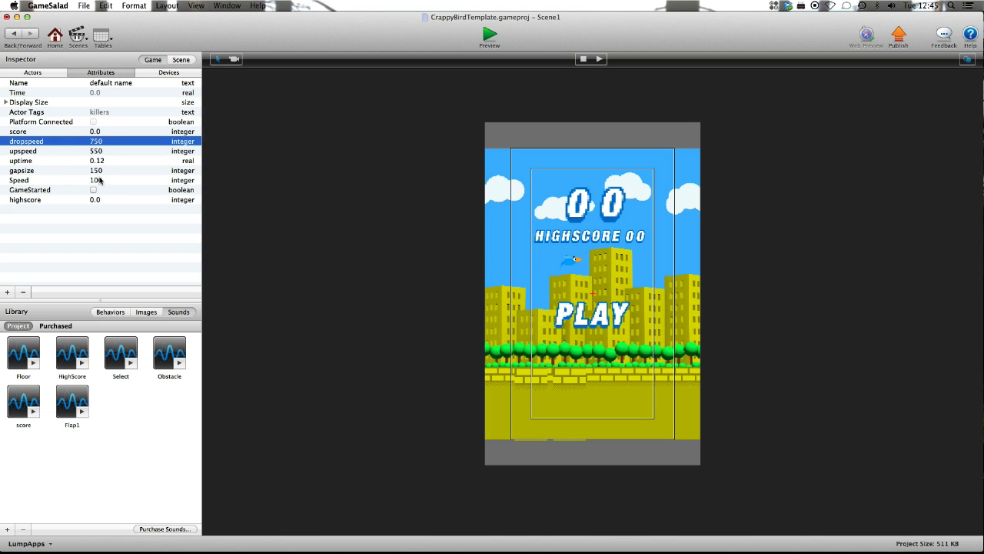
pyautogui.doubleClick(94, 169)
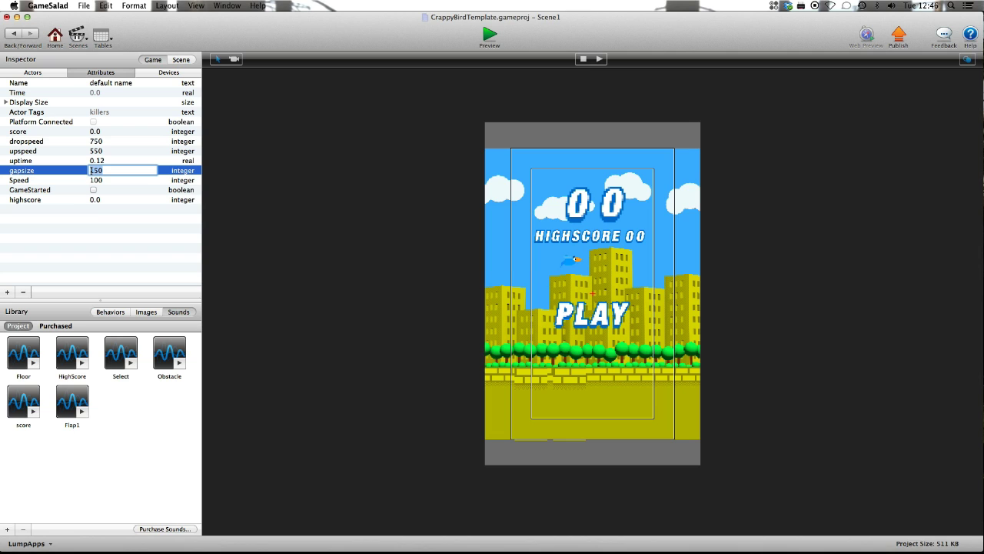
pyautogui.write('200')
pyautogui.click(99, 248)
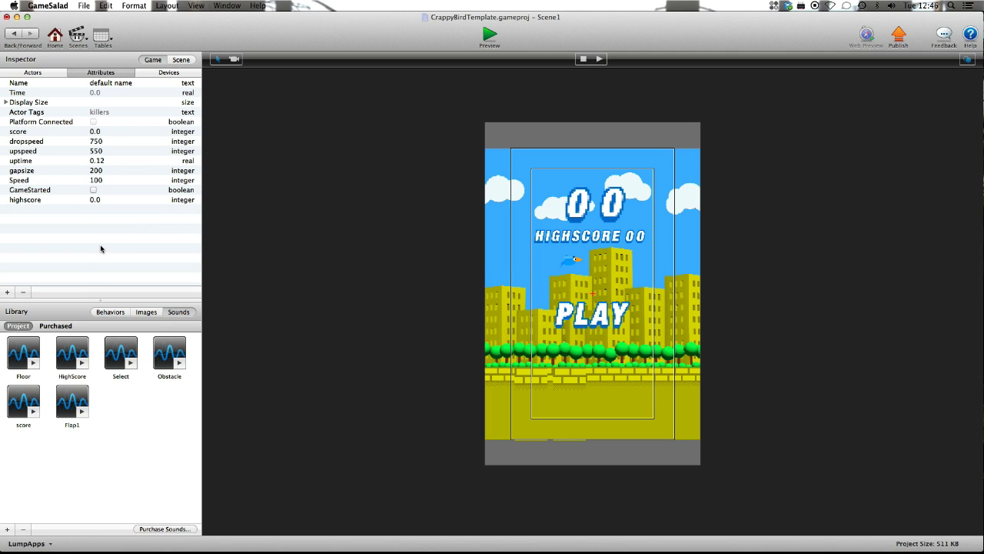
# Step: Preview the game and play a round to test the wider obstacle gap
pyautogui.click(489, 35)
pyautogui.click(465, 300)
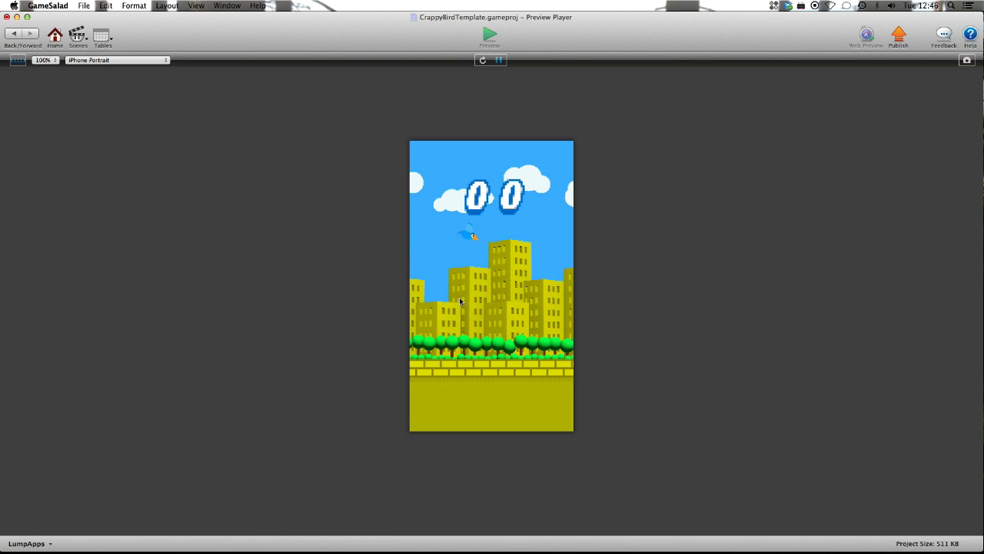
pyautogui.click(464, 360)
pyautogui.click(464, 361)
pyautogui.click(464, 361)
pyautogui.click(464, 360)
pyautogui.click(464, 360)
pyautogui.click(464, 360)
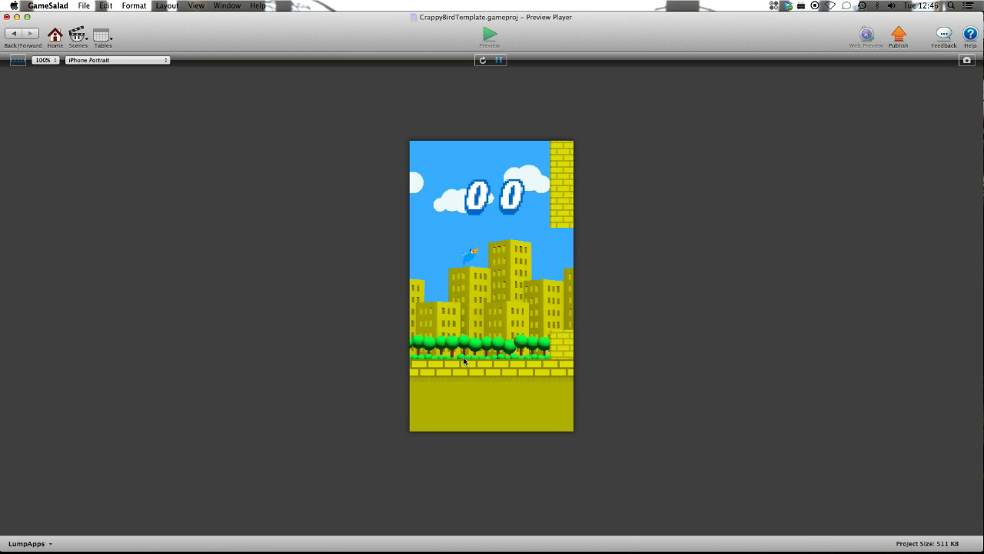
pyautogui.click(464, 359)
pyautogui.click(464, 359)
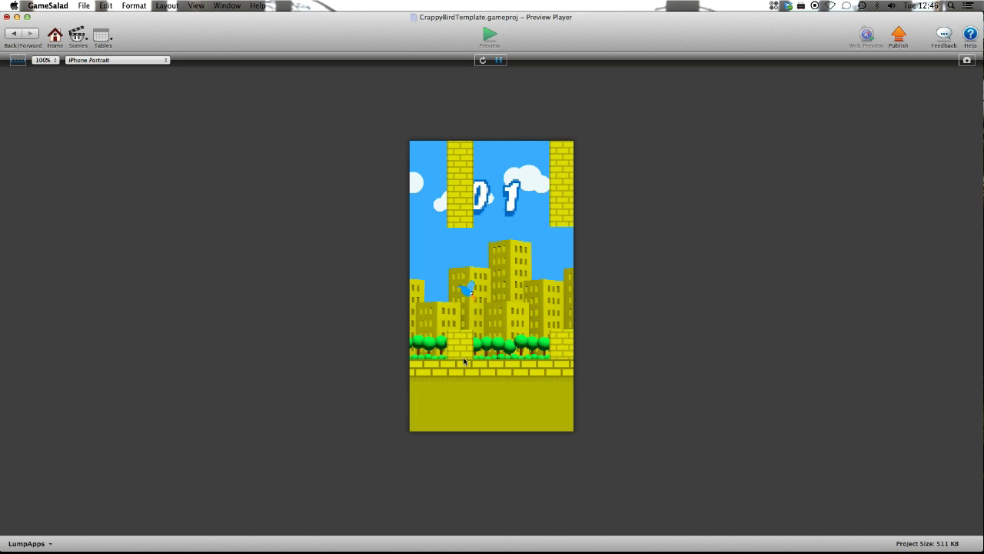
pyautogui.click(464, 359)
pyautogui.click(463, 360)
pyautogui.click(464, 359)
pyautogui.click(463, 360)
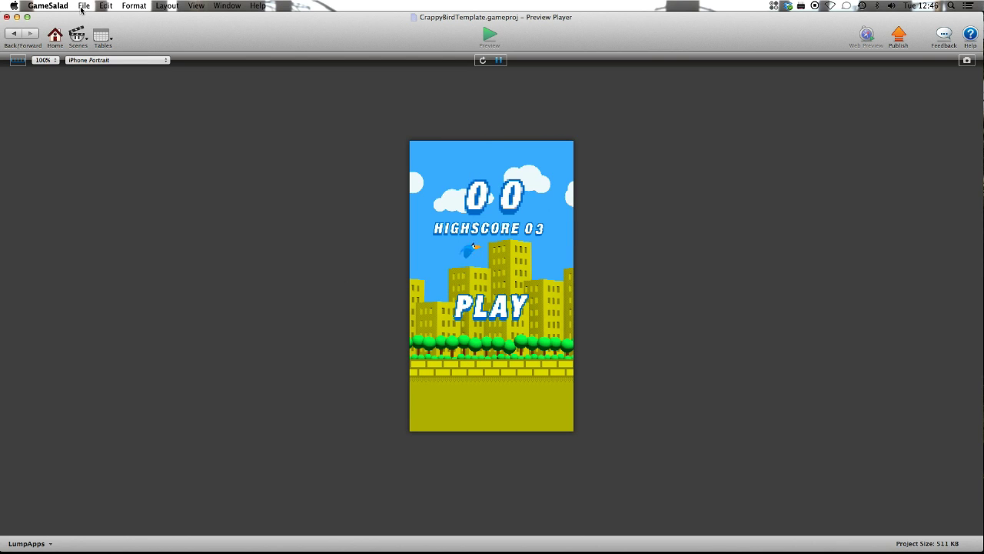
# Step: Go back to Scene1's game attributes and set gapsize to 150
pyautogui.click(78, 35)
pyautogui.click(86, 52)
pyautogui.click(100, 72)
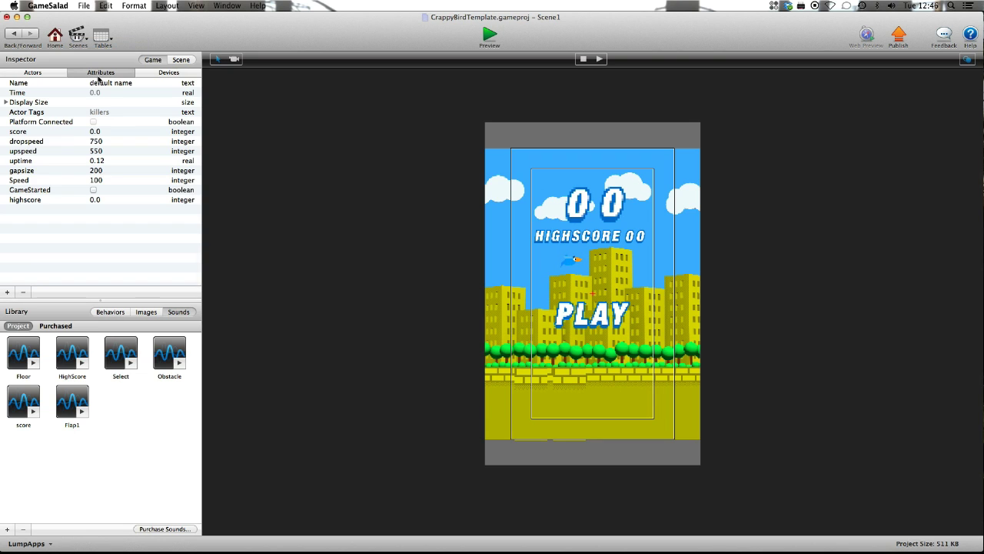
pyautogui.doubleClick(95, 170)
pyautogui.write('150')
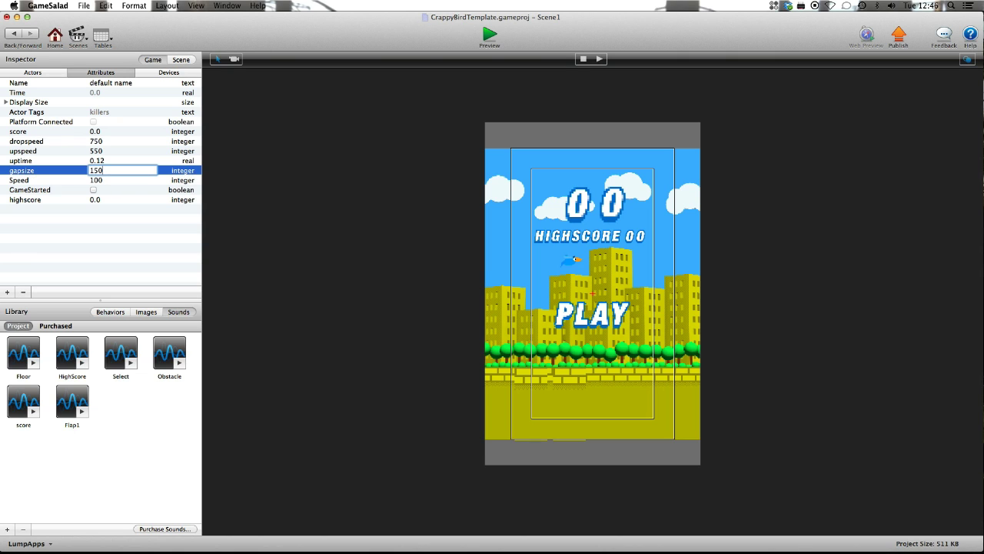
pyautogui.press('Return')
# Step: Set the game's uptime attribute to 1
pyautogui.click(94, 159)
pyautogui.click(94, 159)
pyautogui.write('1')
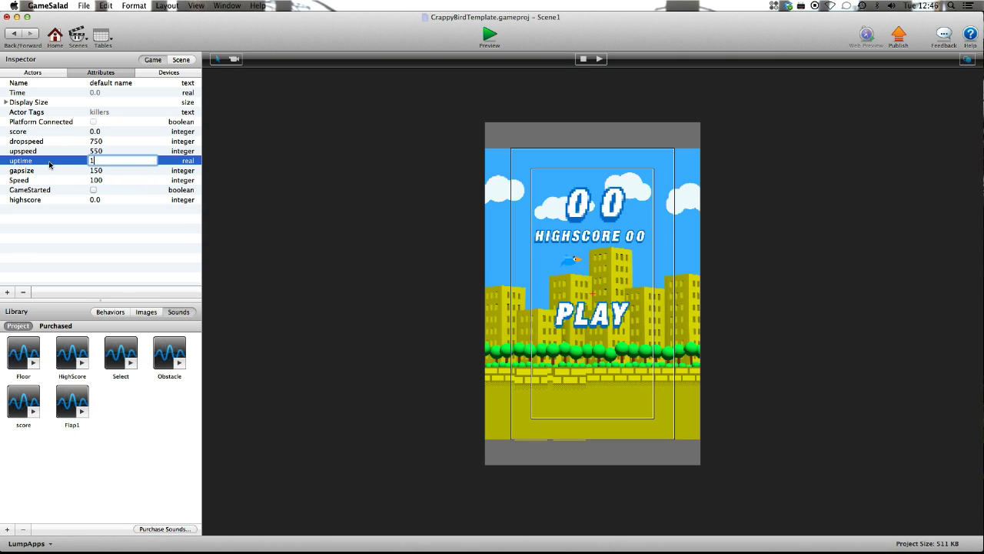
pyautogui.press('Return')
# Step: Preview the game and flap the bird to test the longer uptime
pyautogui.click(490, 36)
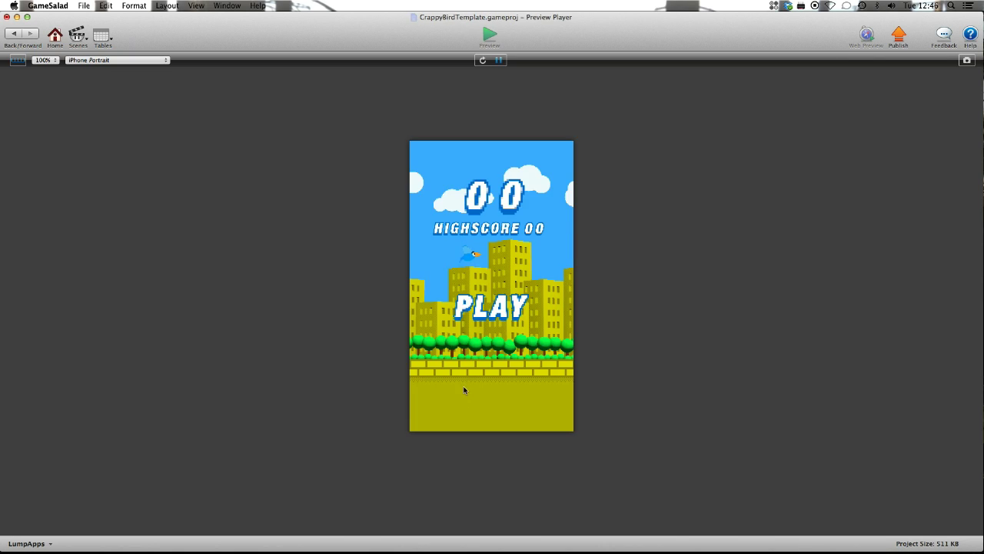
pyautogui.click(483, 299)
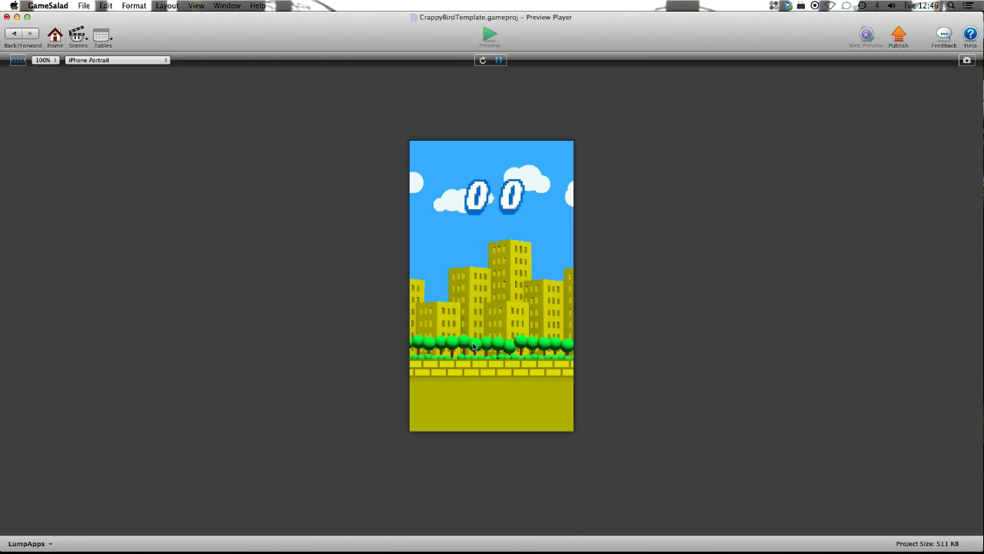
pyautogui.click(475, 350)
pyautogui.click(475, 350)
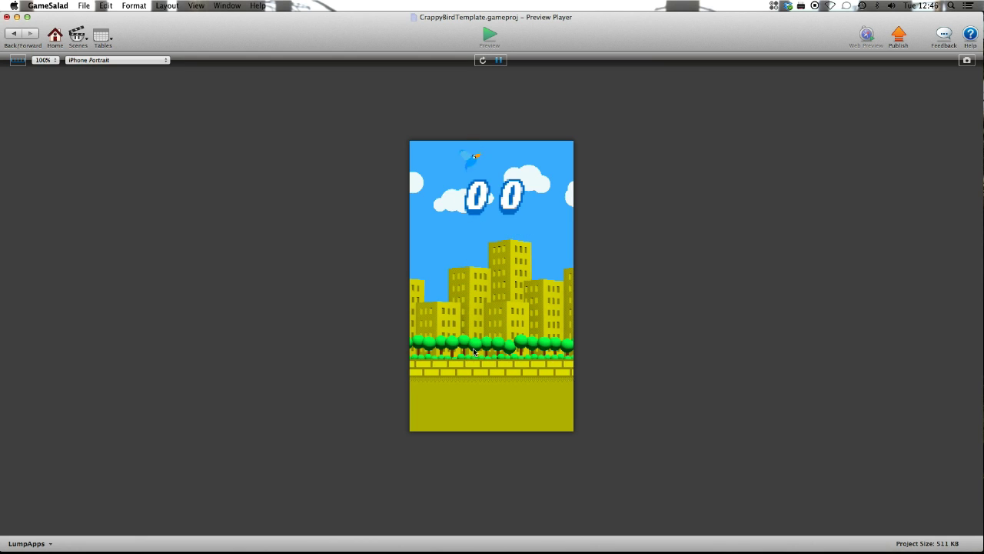
# Step: Return to Scene1's game attributes and set uptime to 0.12
pyautogui.click(13, 35)
pyautogui.click(99, 73)
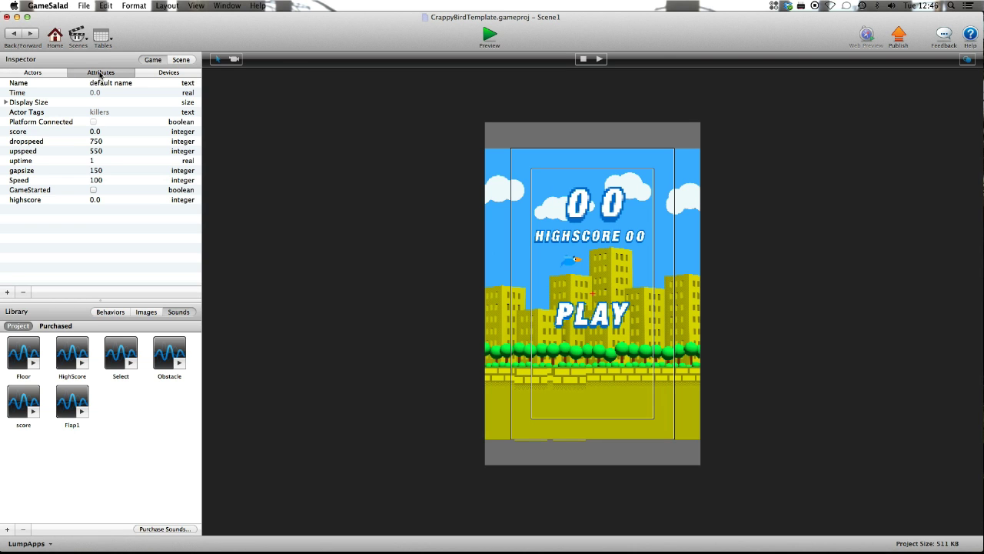
pyautogui.doubleClick(93, 161)
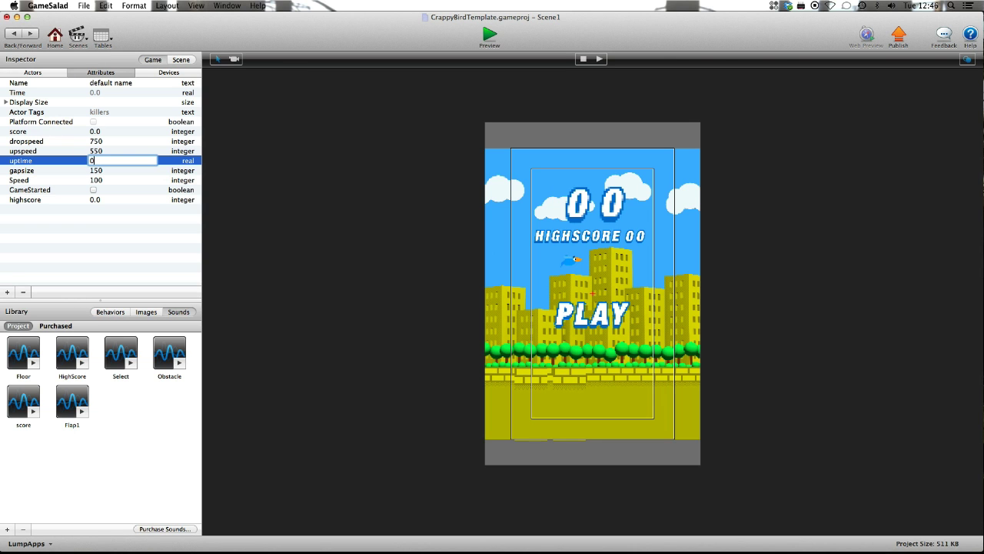
pyautogui.write('0.12')
pyautogui.press('Tab')
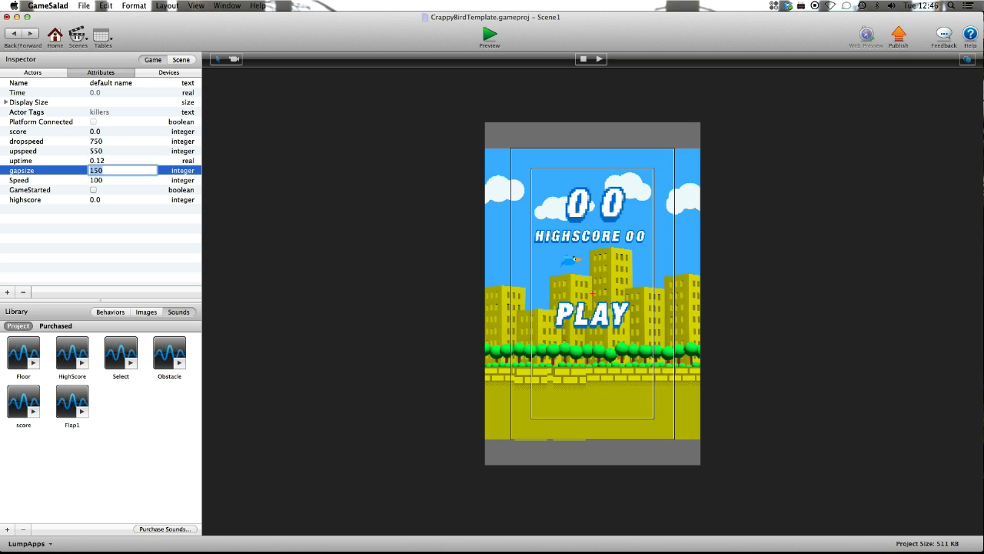
# Step: Set the game's upspeed attribute to 1000
pyautogui.doubleClick(92, 151)
pyautogui.write("1'000")
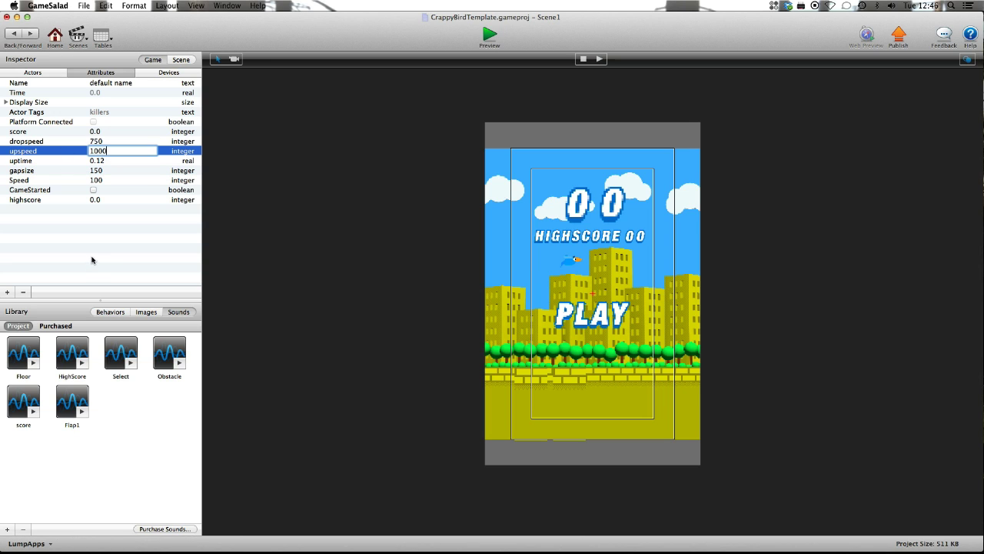
pyautogui.press('Return')
# Step: Preview the game and flap the bird to test the higher upspeed
pyautogui.click(487, 36)
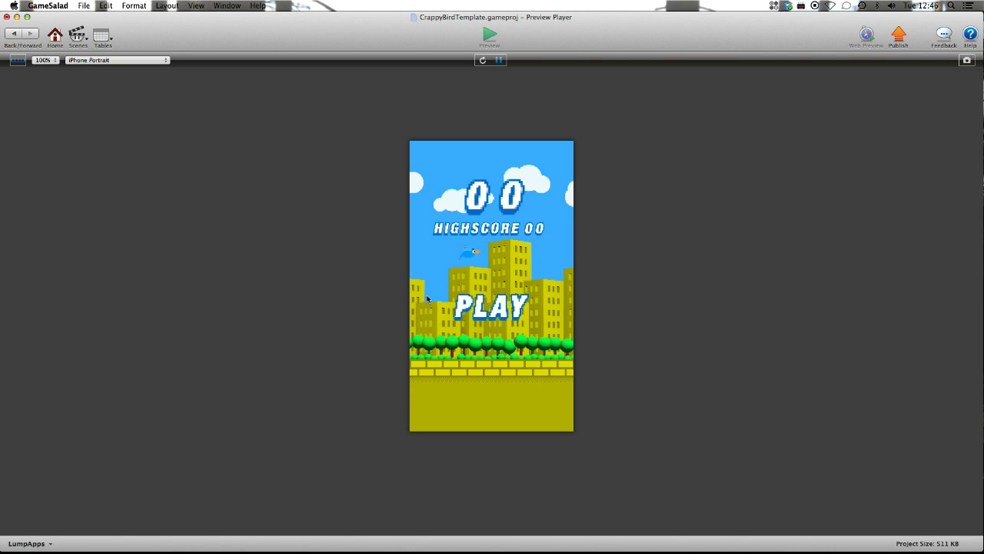
pyautogui.click(472, 314)
pyautogui.click(461, 369)
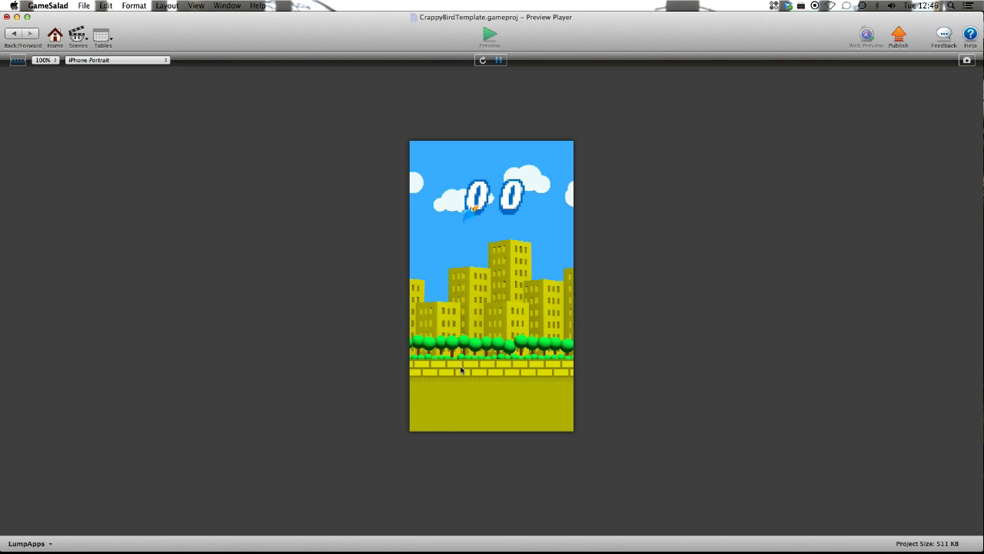
pyautogui.click(461, 370)
pyautogui.click(461, 370)
pyautogui.click(462, 370)
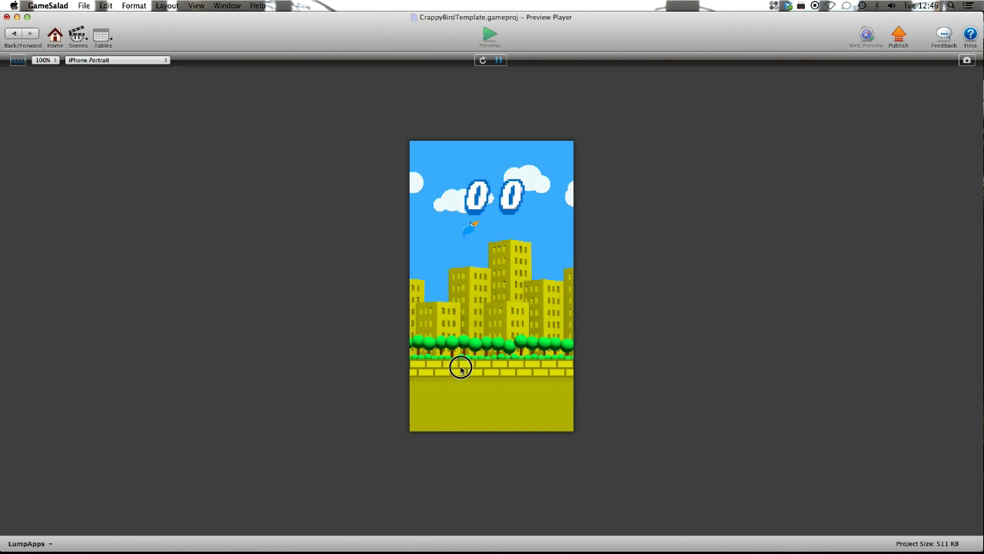
# Step: Go back to Scene1's game attributes and set upspeed to 600
pyautogui.click(14, 34)
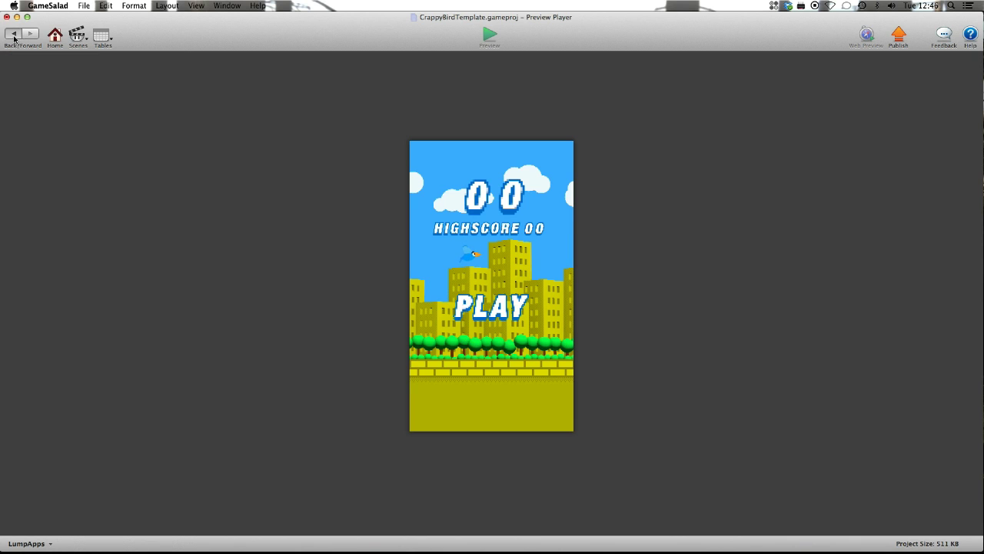
pyautogui.click(88, 74)
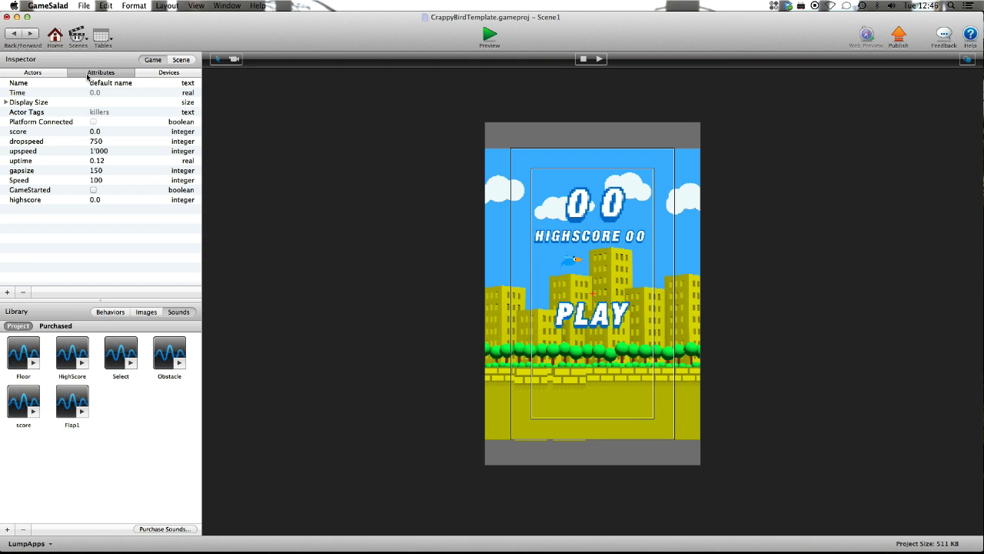
pyautogui.doubleClick(107, 151)
pyautogui.write('6')
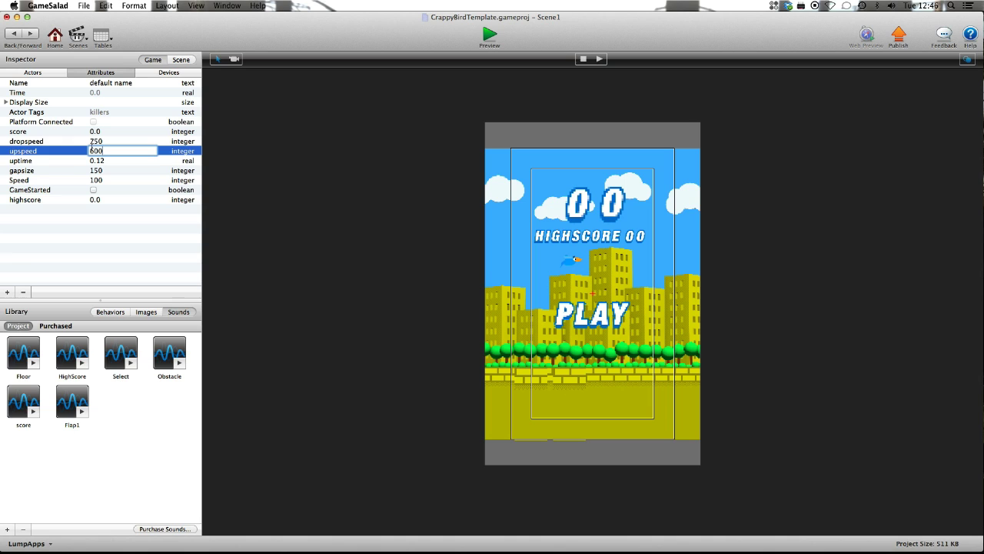
pyautogui.press('Tab')
# Step: Set the game's dropspeed attribute to 150
pyautogui.doubleClick(89, 143)
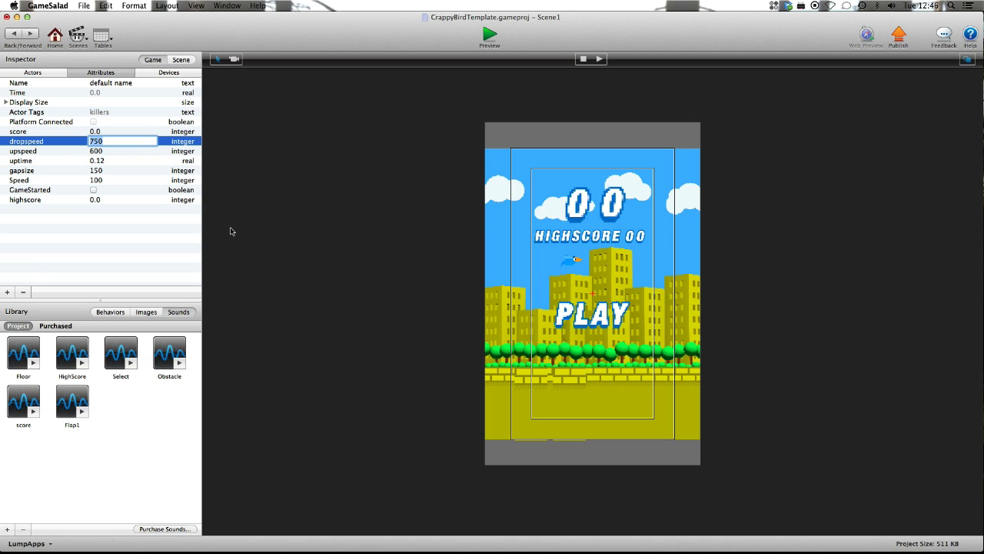
pyautogui.write('150')
pyautogui.click(158, 282)
# Step: Preview the game and flap the bird to test the slower dropspeed
pyautogui.click(489, 37)
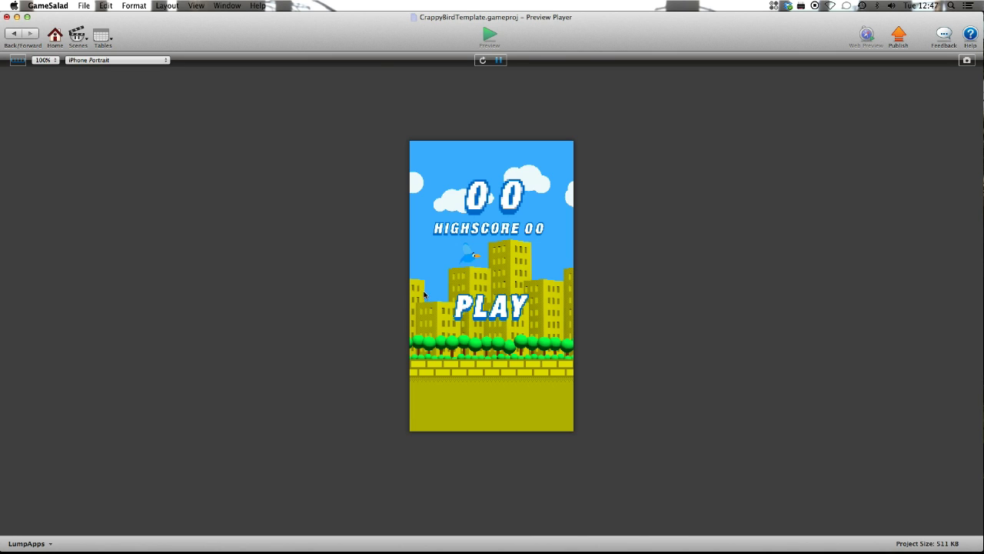
pyautogui.click(452, 307)
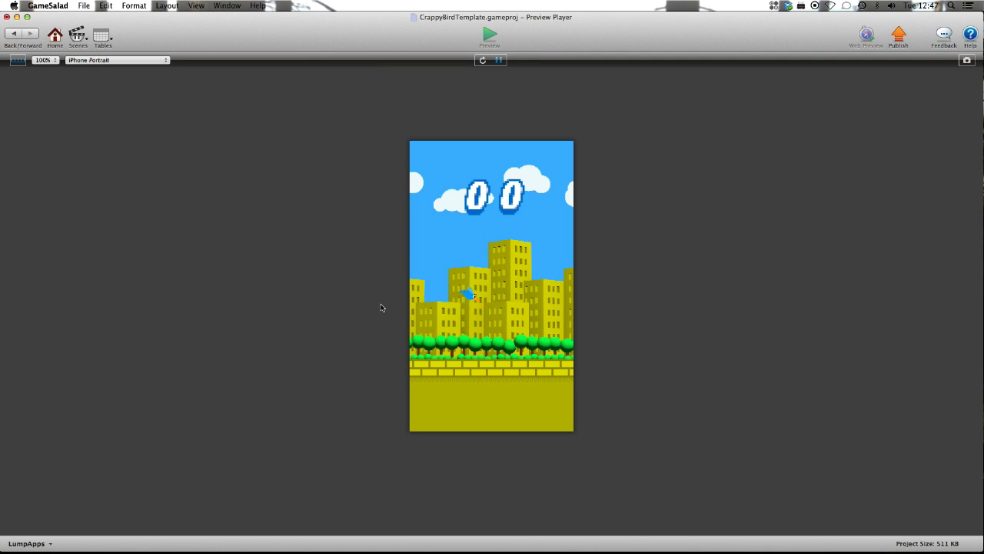
pyautogui.click(444, 311)
pyautogui.click(443, 312)
pyautogui.click(443, 311)
pyautogui.click(443, 311)
# Step: Return to Scene1's game attributes and set dropspeed to 750
pyautogui.click(11, 33)
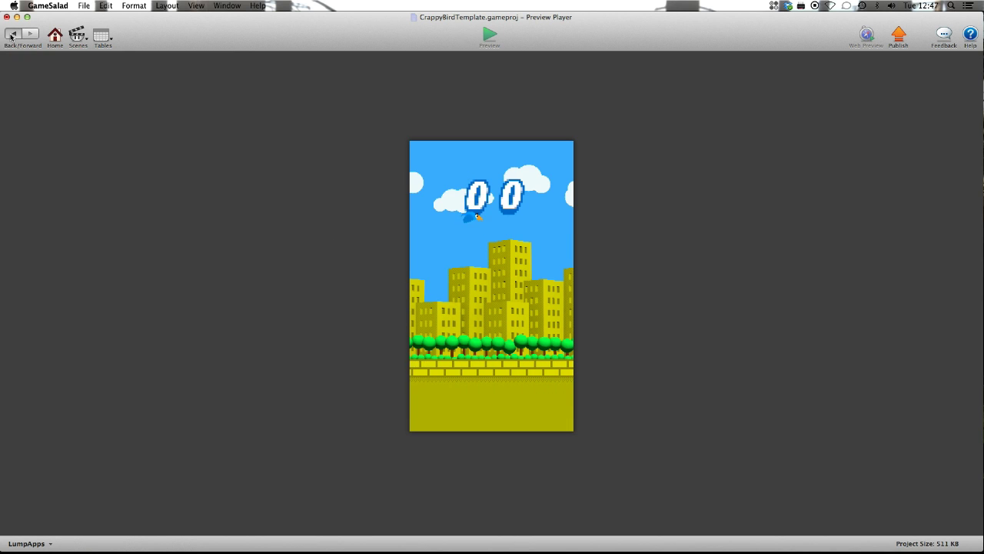
pyautogui.click(81, 74)
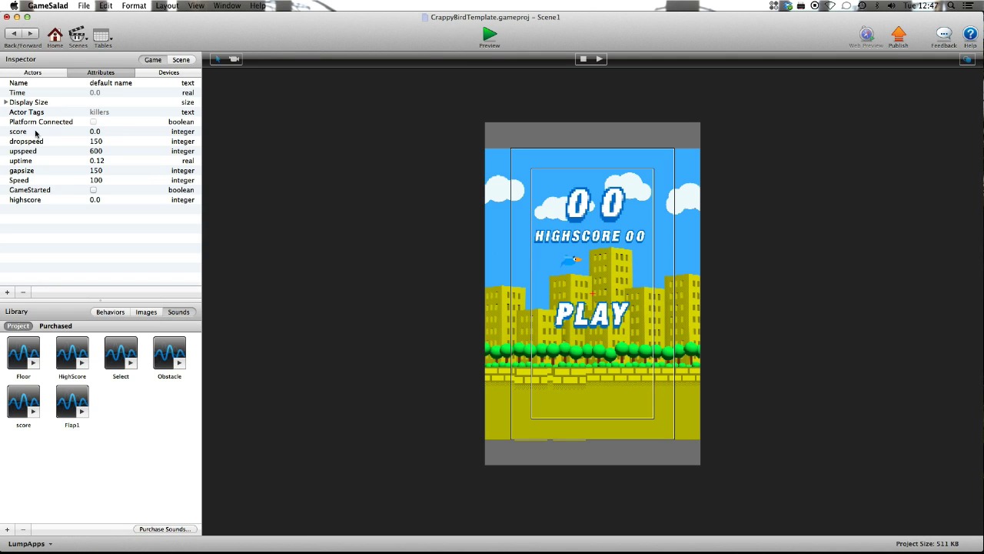
pyautogui.click(103, 142)
pyautogui.click(96, 141)
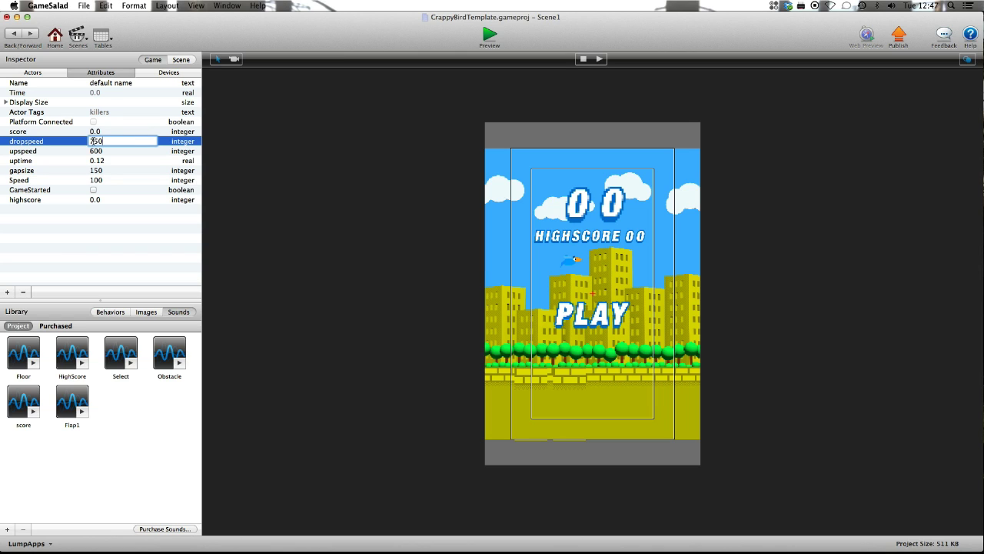
pyautogui.write('750')
pyautogui.press('Return')
pyautogui.click(60, 240)
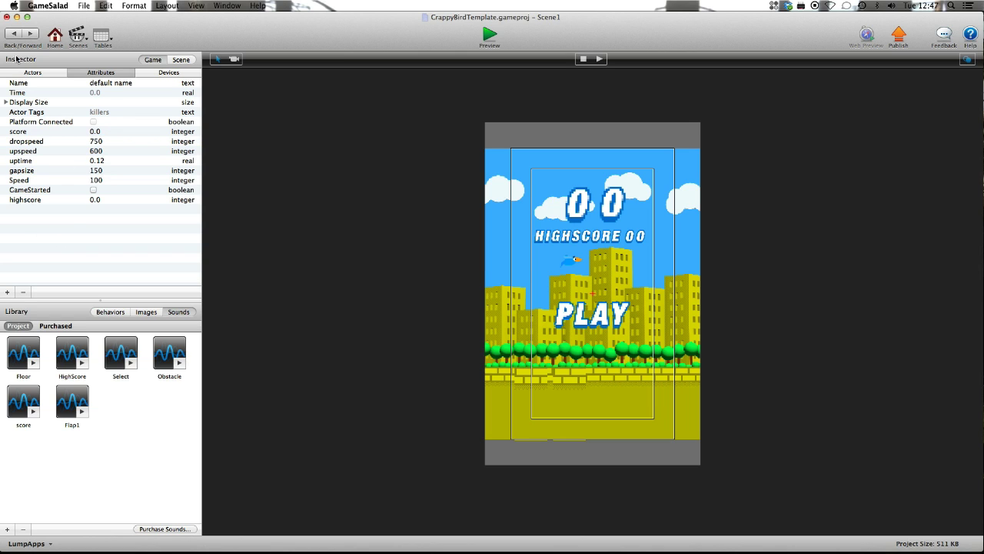
# Step: Set the game's Speed attribute to 250
pyautogui.doubleClick(95, 181)
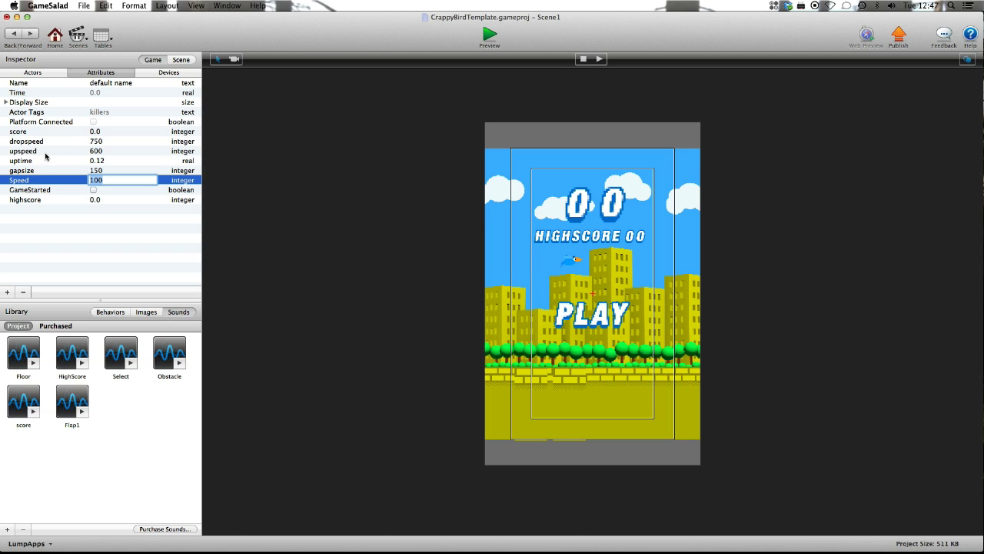
pyautogui.write('250')
pyautogui.click(88, 243)
# Step: Preview the game and play several rounds to test the faster obstacle speed
pyautogui.click(490, 33)
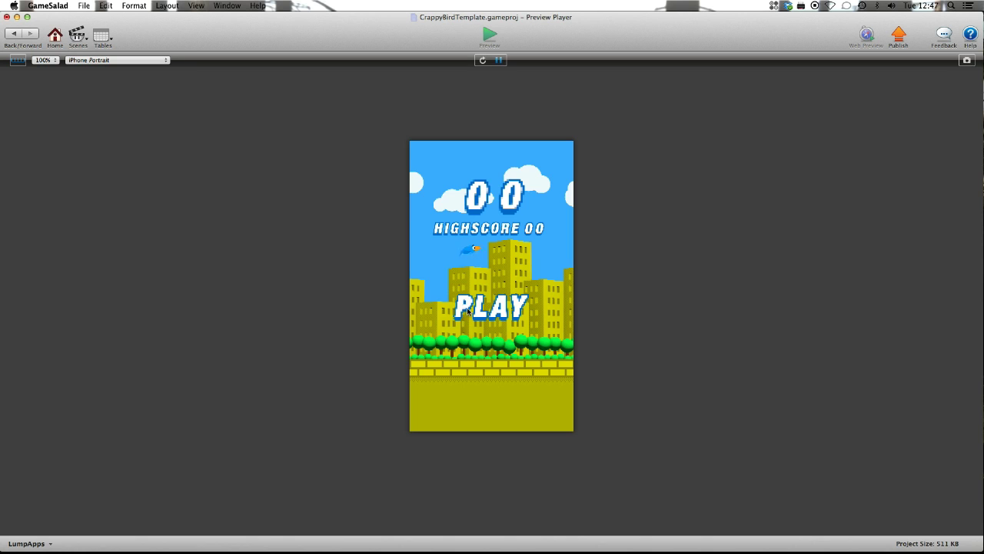
pyautogui.click(468, 308)
pyautogui.click(459, 341)
pyautogui.click(459, 340)
pyautogui.click(459, 341)
pyautogui.click(459, 340)
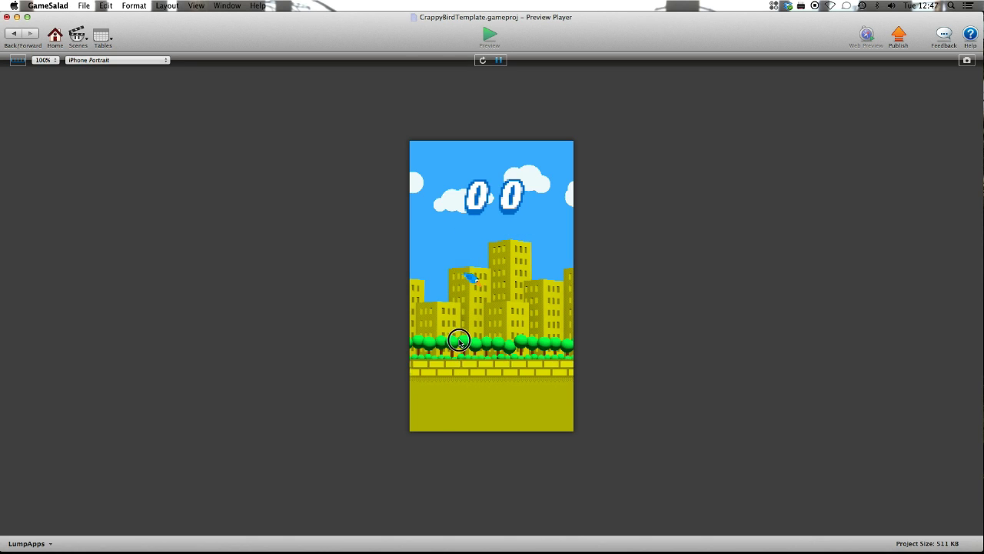
pyautogui.click(459, 340)
pyautogui.click(459, 340)
pyautogui.click(459, 340)
pyautogui.click(459, 341)
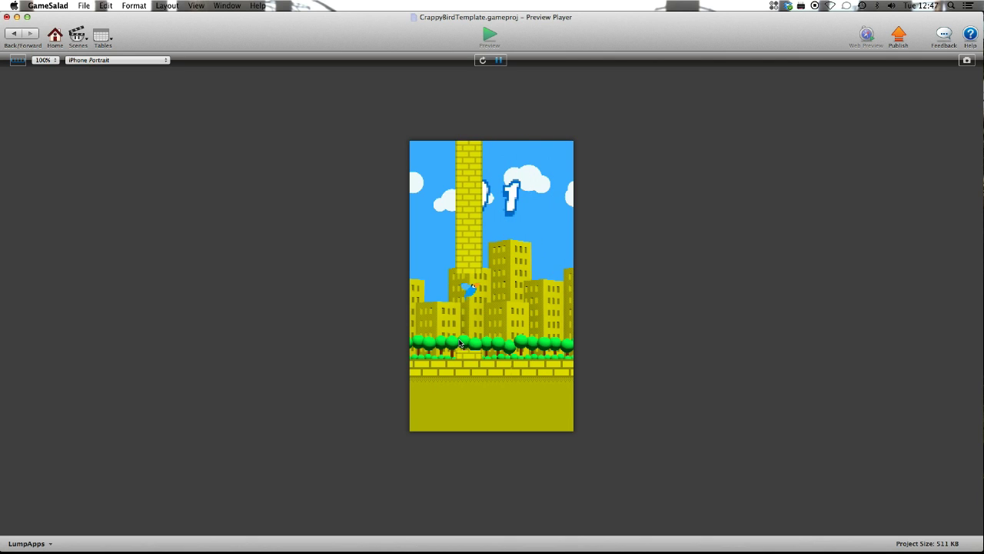
pyautogui.click(465, 342)
pyautogui.click(470, 343)
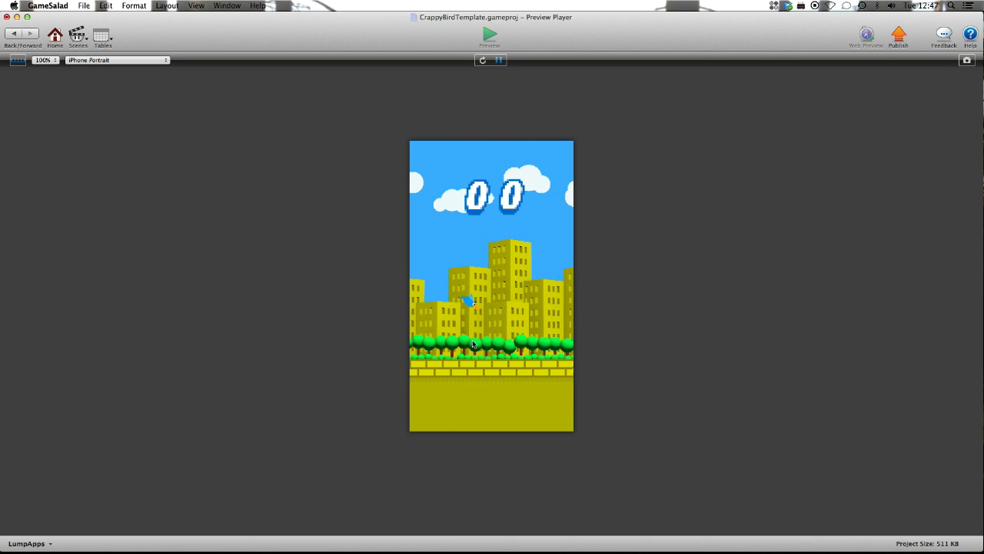
pyautogui.click(473, 343)
pyautogui.click(473, 344)
pyautogui.click(470, 339)
pyautogui.click(468, 336)
pyautogui.click(469, 336)
pyautogui.click(468, 336)
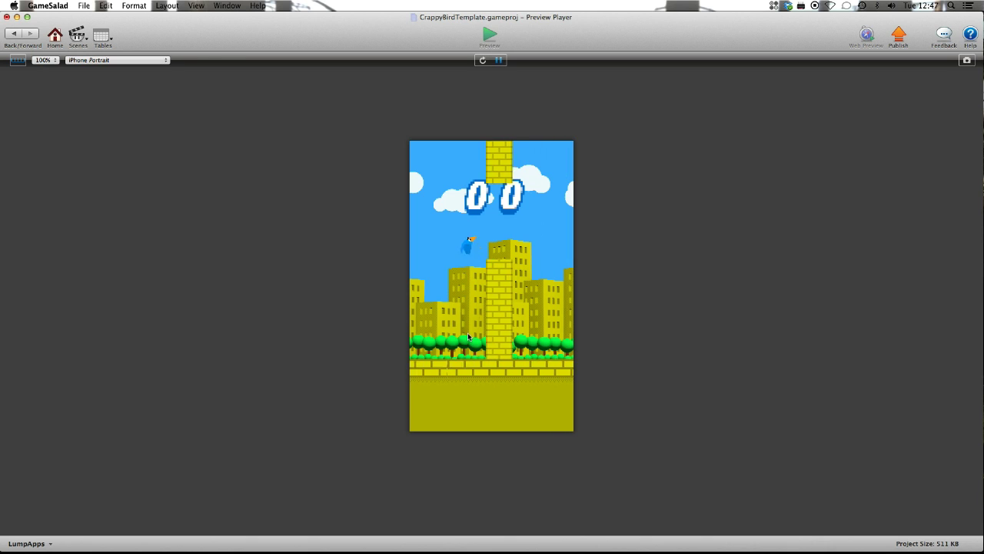
# Step: Reopen Scene1's game attributes and set Speed to 150
pyautogui.click(77, 36)
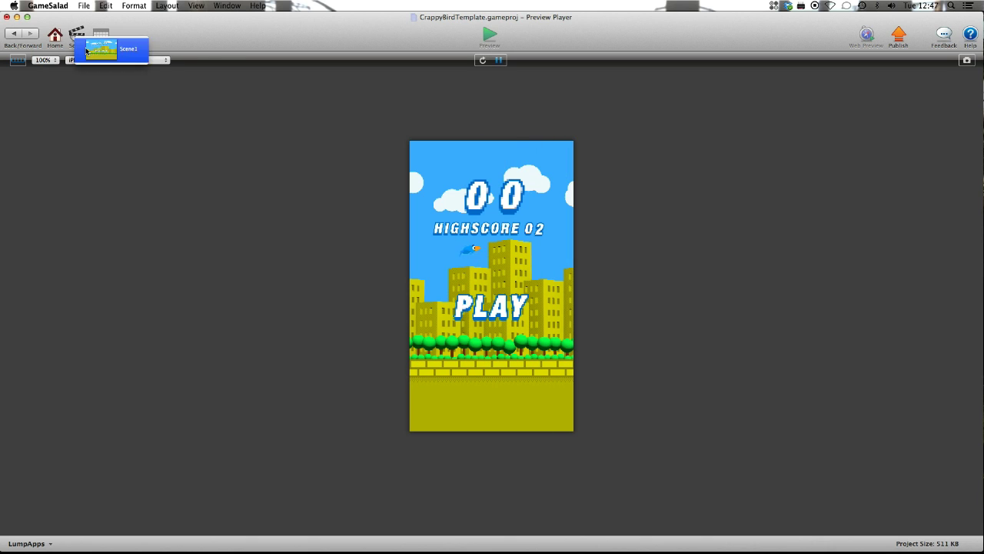
pyautogui.click(100, 56)
pyautogui.click(83, 74)
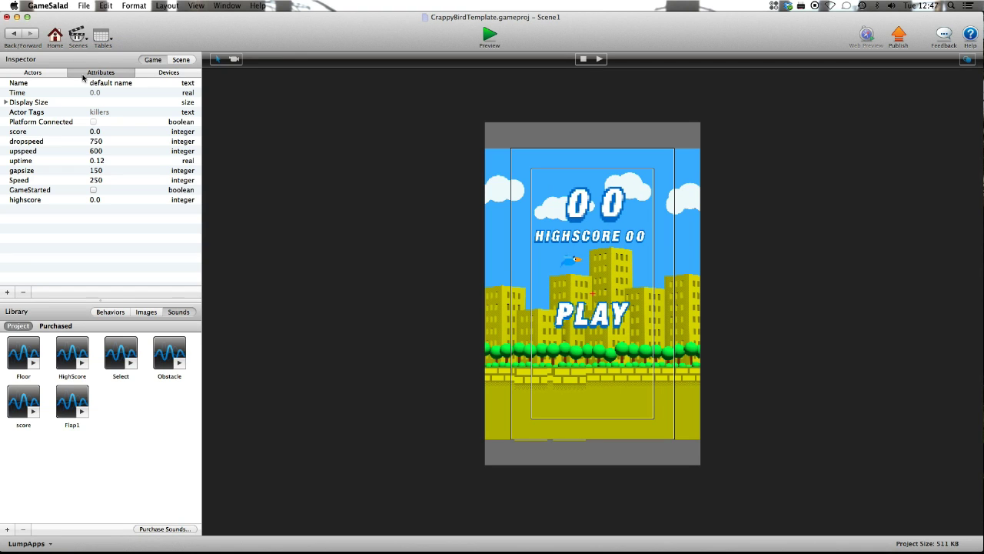
pyautogui.click(100, 172)
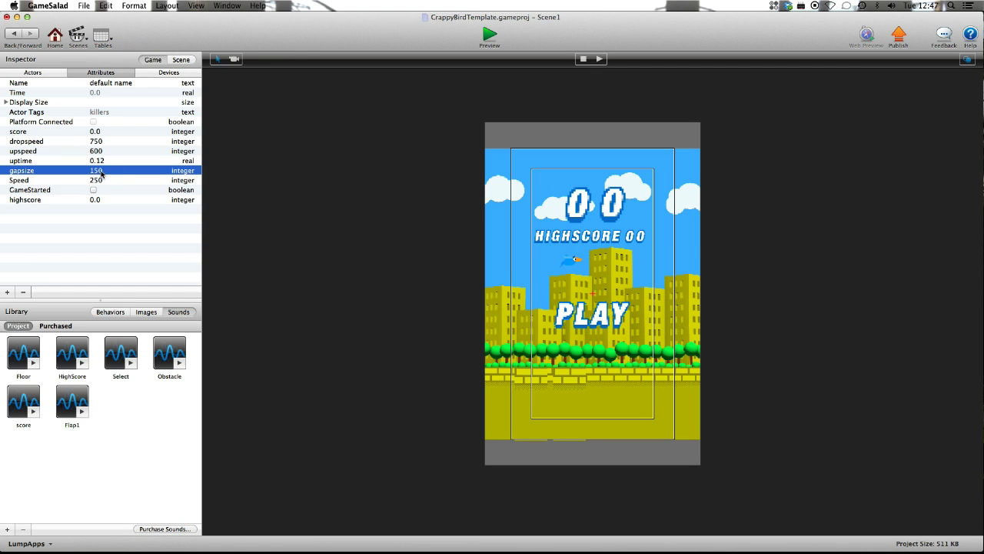
pyautogui.doubleClick(94, 181)
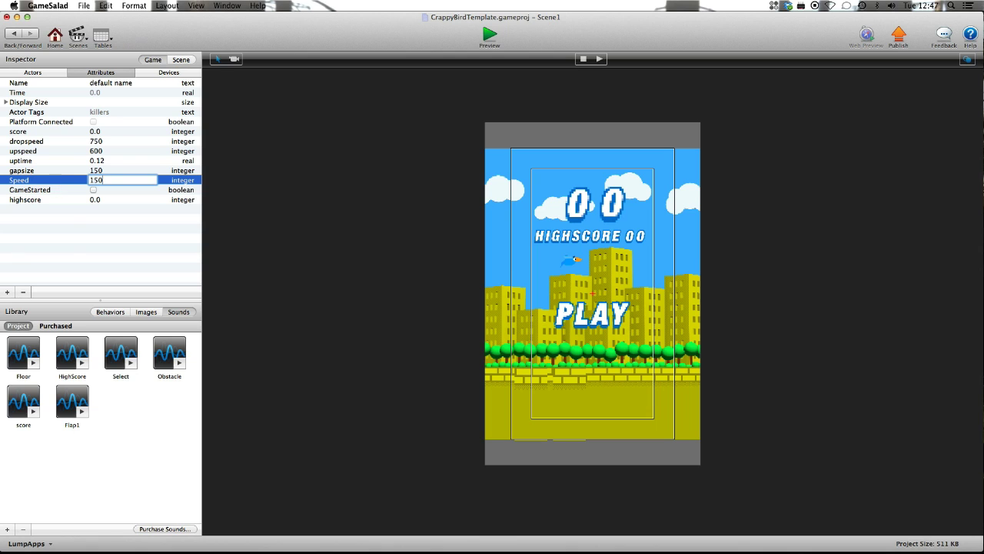
pyautogui.click(94, 224)
# Step: Open the bird actor and set its random spawn attribute to 1
pyautogui.click(42, 71)
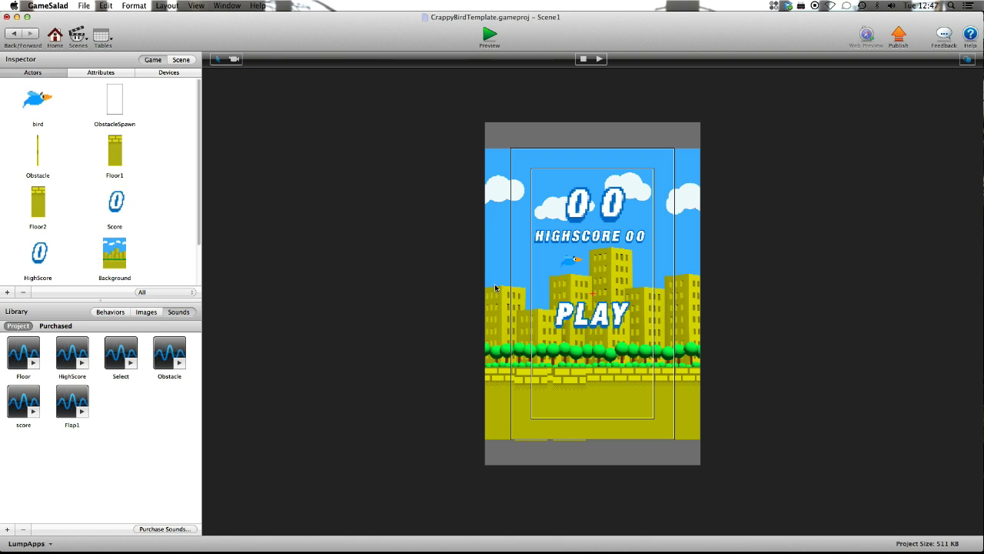
pyautogui.click(35, 106)
pyautogui.doubleClick(36, 106)
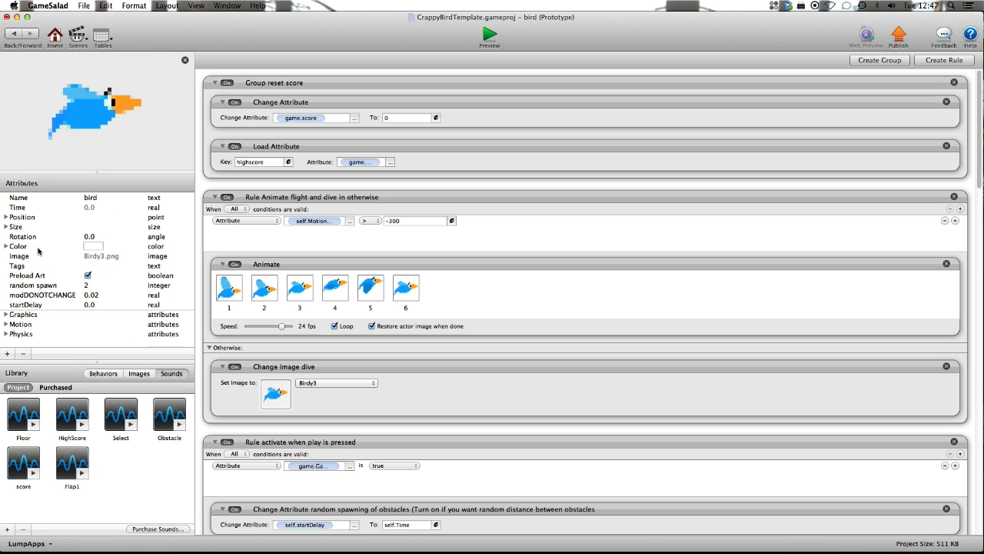
pyautogui.doubleClick(87, 285)
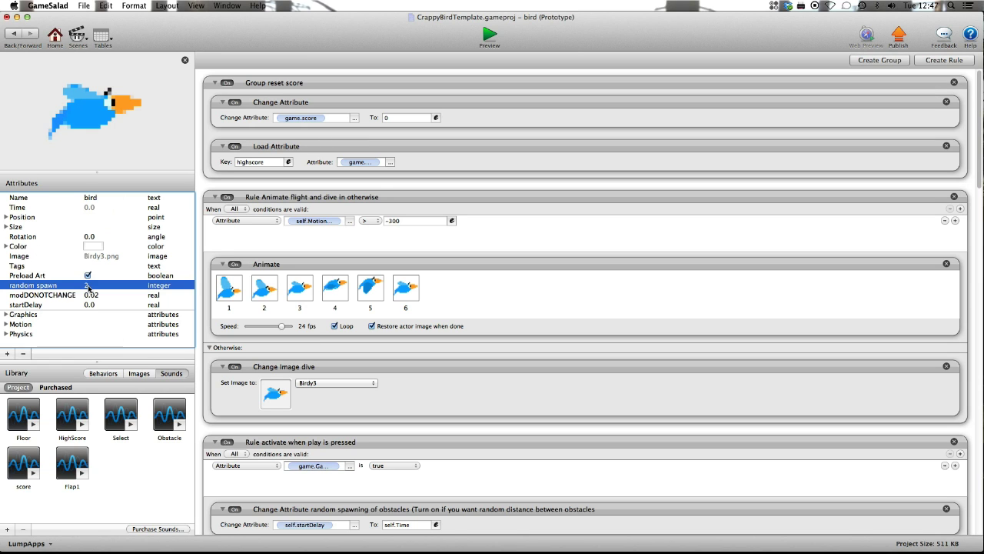
pyautogui.write('1')
pyautogui.press('Return')
# Step: Preview the game and play several rounds to test the changed random spawn setting
pyautogui.click(490, 34)
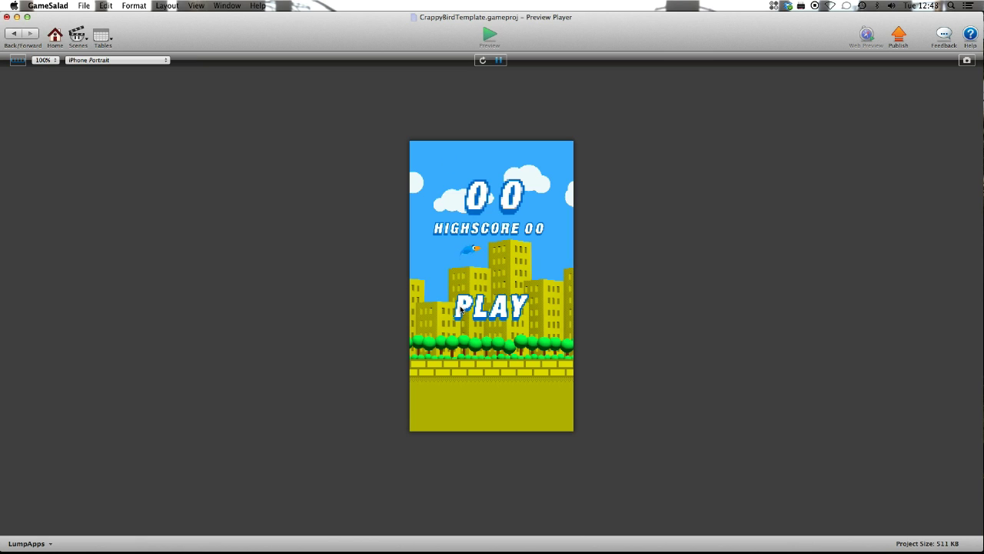
pyautogui.click(460, 308)
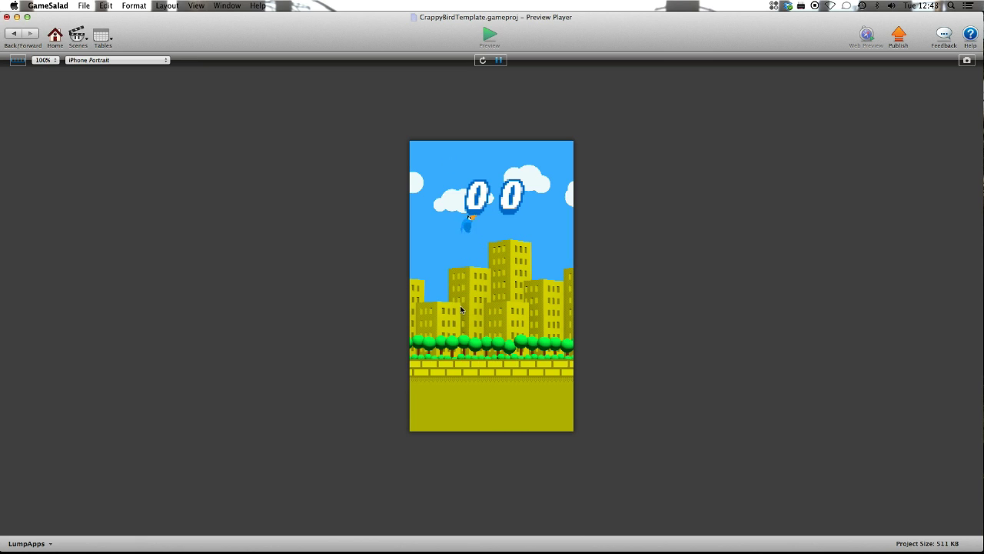
pyautogui.click(460, 308)
pyautogui.click(460, 307)
pyautogui.click(460, 308)
pyautogui.click(461, 308)
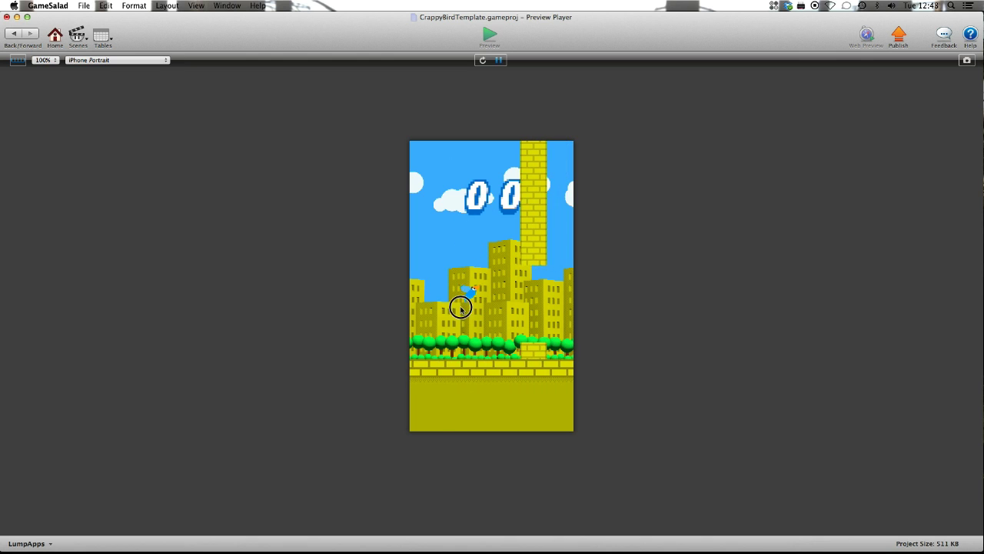
pyautogui.click(460, 308)
pyautogui.click(472, 301)
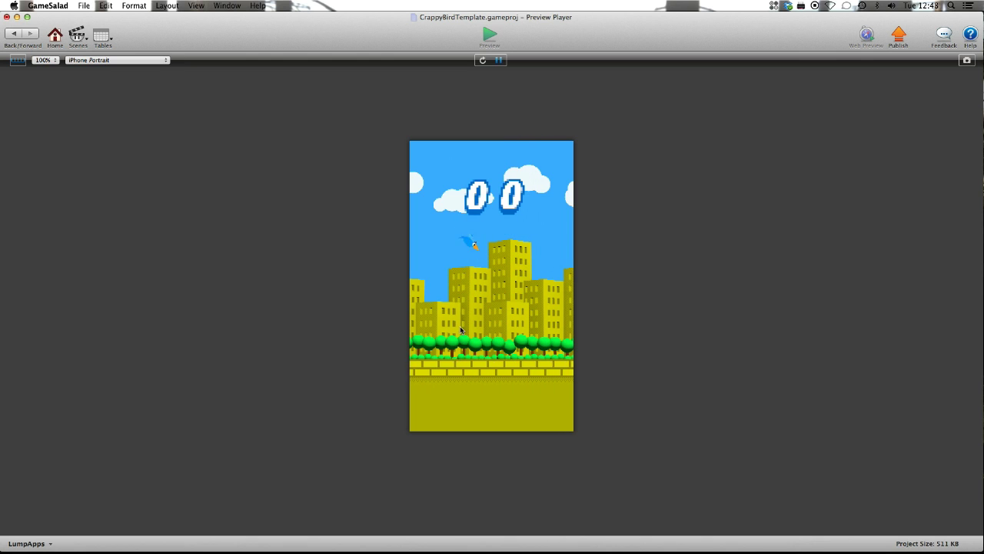
pyautogui.click(461, 329)
pyautogui.click(461, 329)
pyautogui.click(462, 329)
pyautogui.click(462, 327)
pyautogui.click(459, 329)
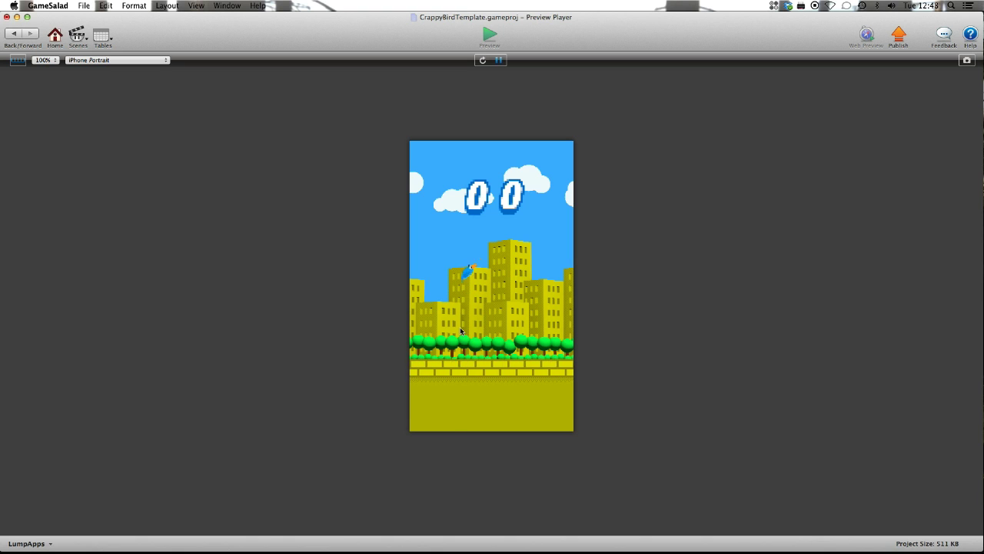
# Step: Leave the game preview and set the bird actor's random spawn attribute to 2
pyautogui.click(460, 329)
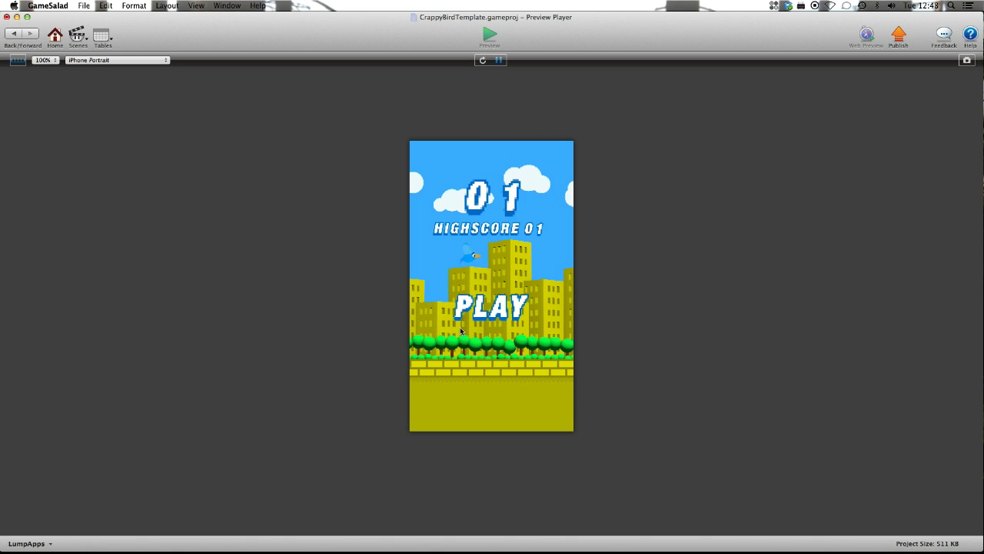
pyautogui.click(12, 34)
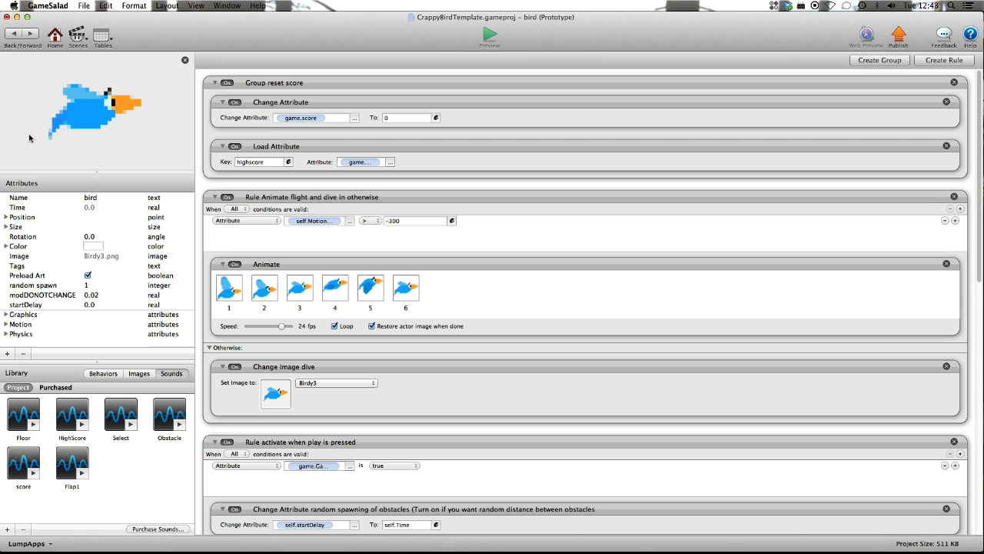
pyautogui.doubleClick(44, 286)
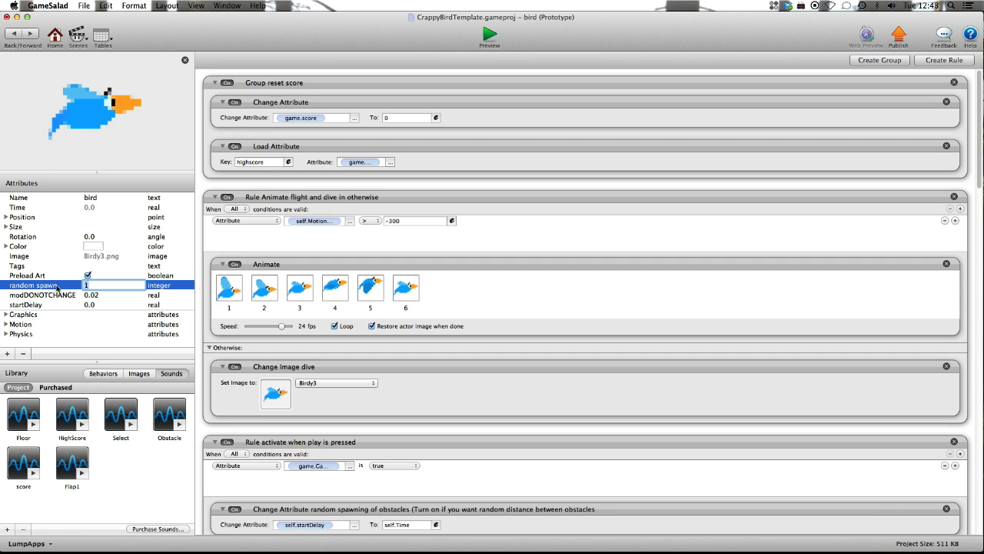
pyautogui.press('Tab')
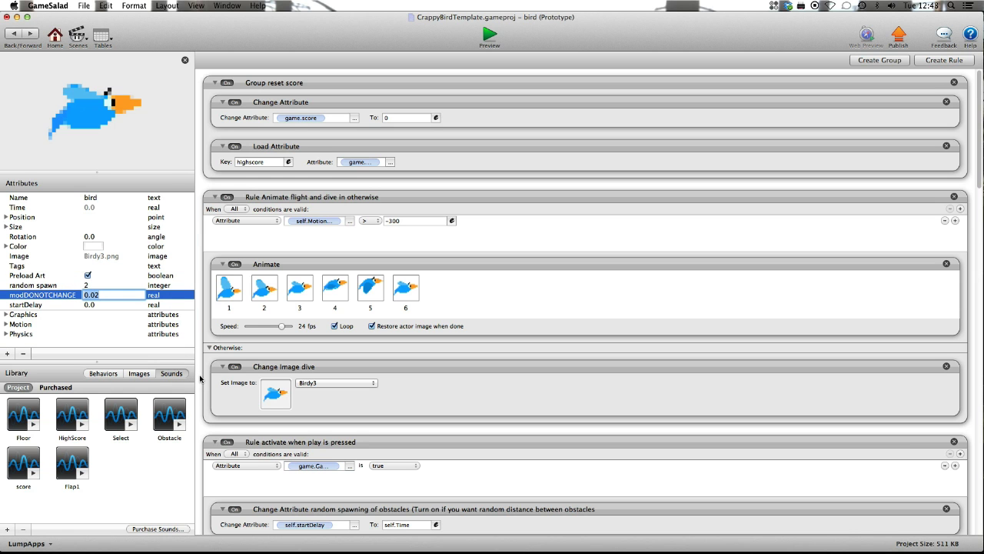
# Step: Change the self.Time condition in the bird's Spawn Obstacles rule to self.startDelay+2
pyautogui.scroll(-1, 201, 378)
pyautogui.scroll(-5, 203, 381)
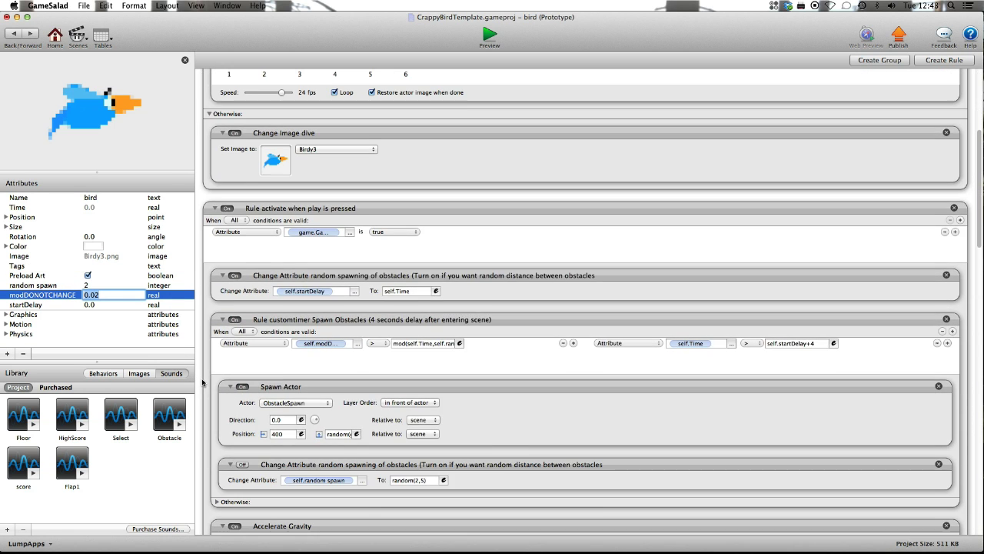
pyautogui.click(430, 348)
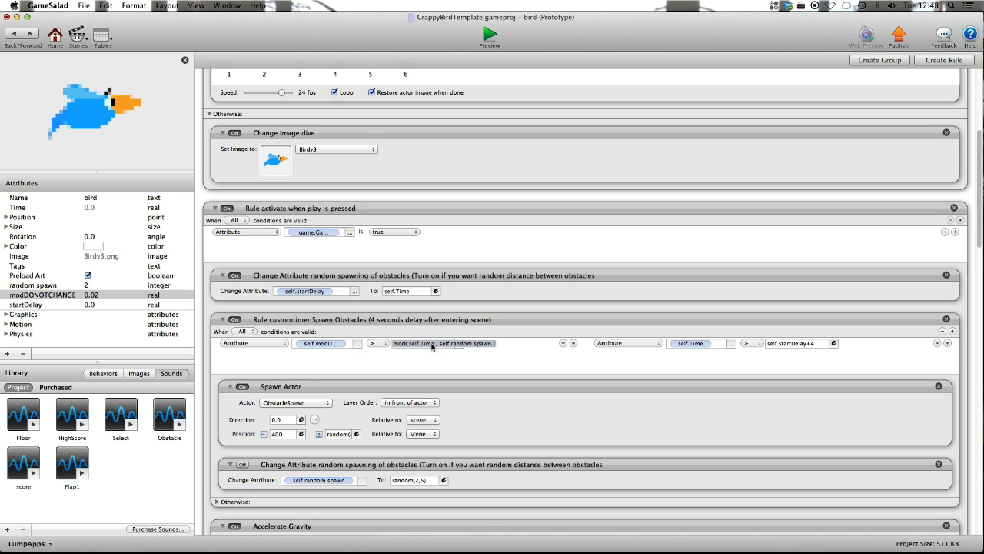
pyautogui.click(812, 347)
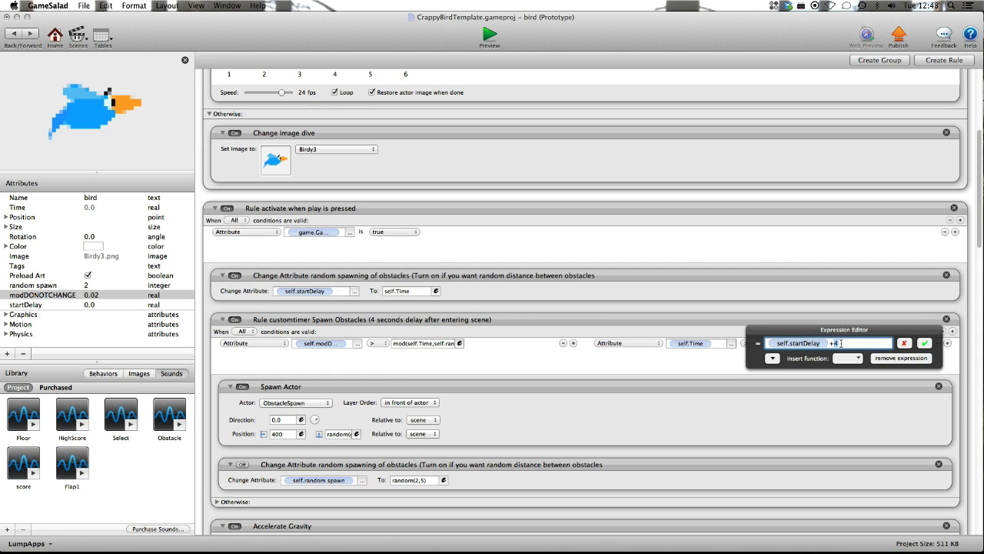
pyautogui.click(921, 346)
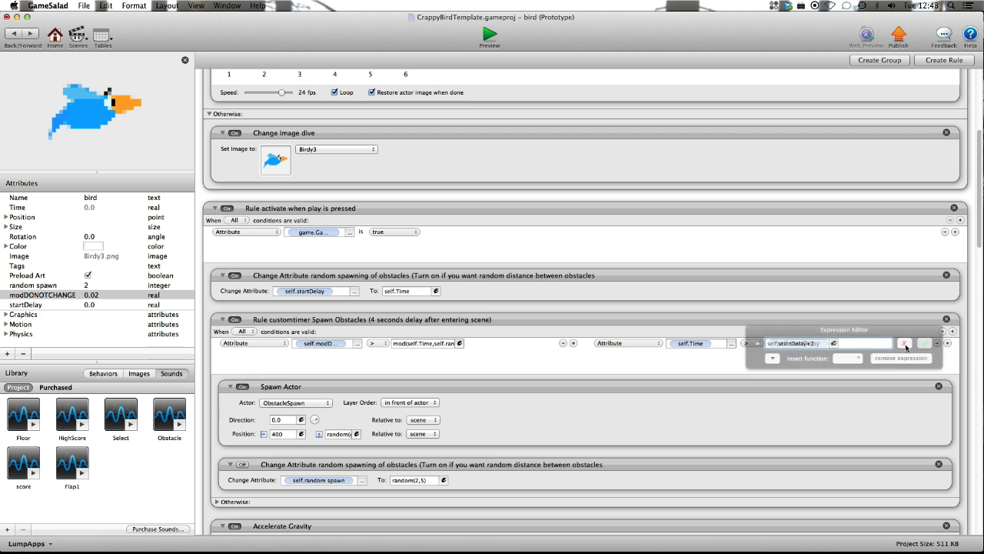
# Step: Preview the game and play a round to test the shortened delay before obstacles spawn
pyautogui.click(497, 46)
pyautogui.click(469, 349)
pyautogui.click(471, 353)
pyautogui.click(470, 353)
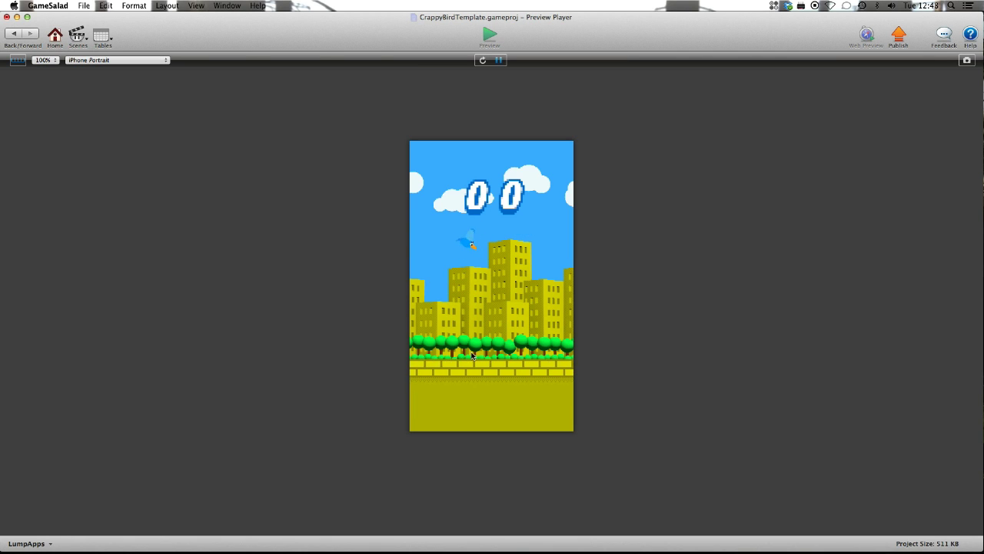
pyautogui.click(471, 354)
pyautogui.click(473, 354)
pyautogui.click(472, 355)
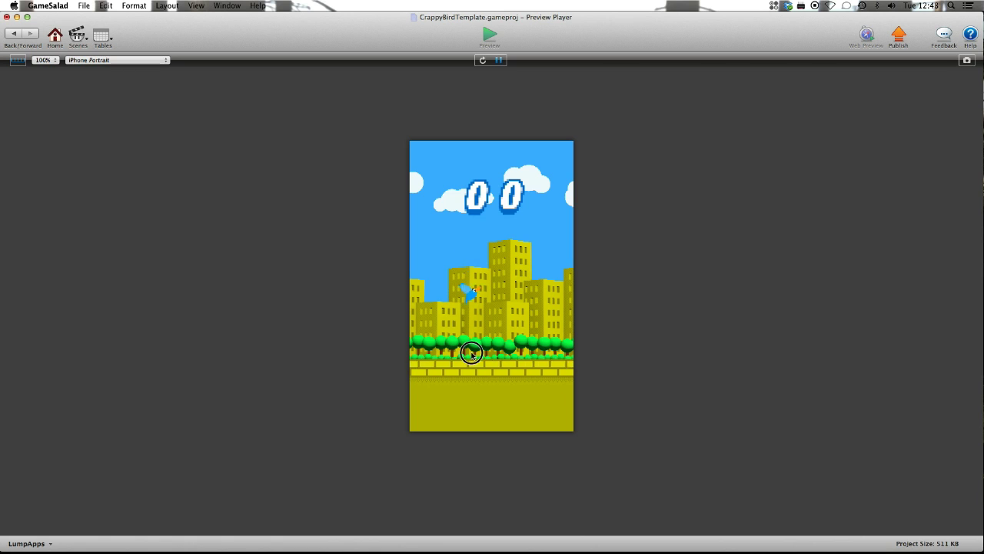
pyautogui.click(472, 354)
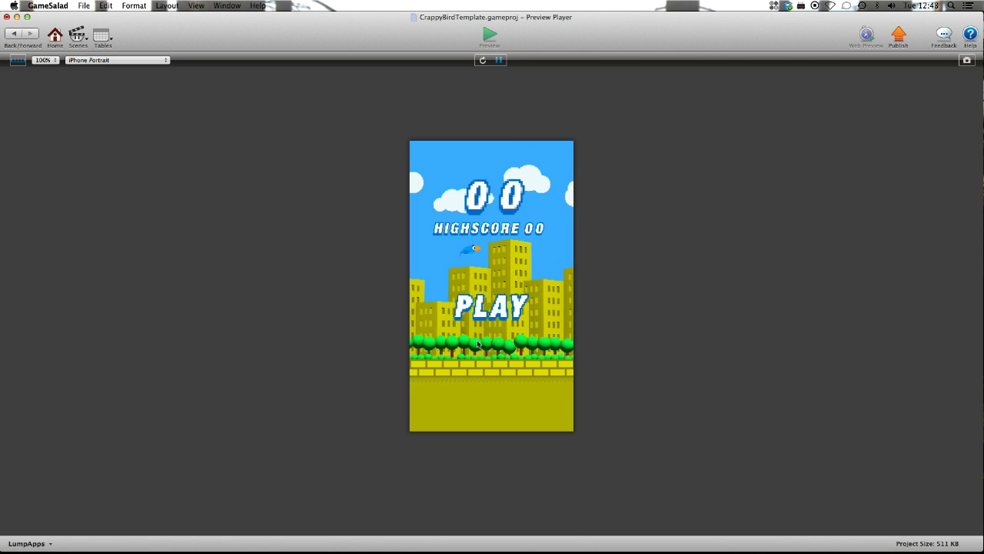
# Step: Return to the bird actor and set the Spawn Obstacles rule's self.Time condition to self.startDelay+4
pyautogui.click(13, 33)
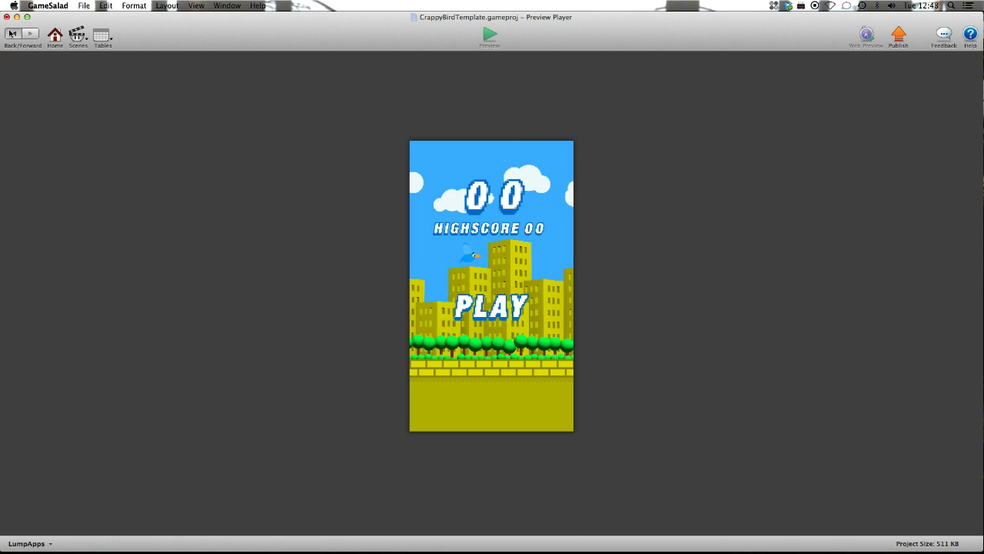
pyautogui.scroll(-5, 213, 332)
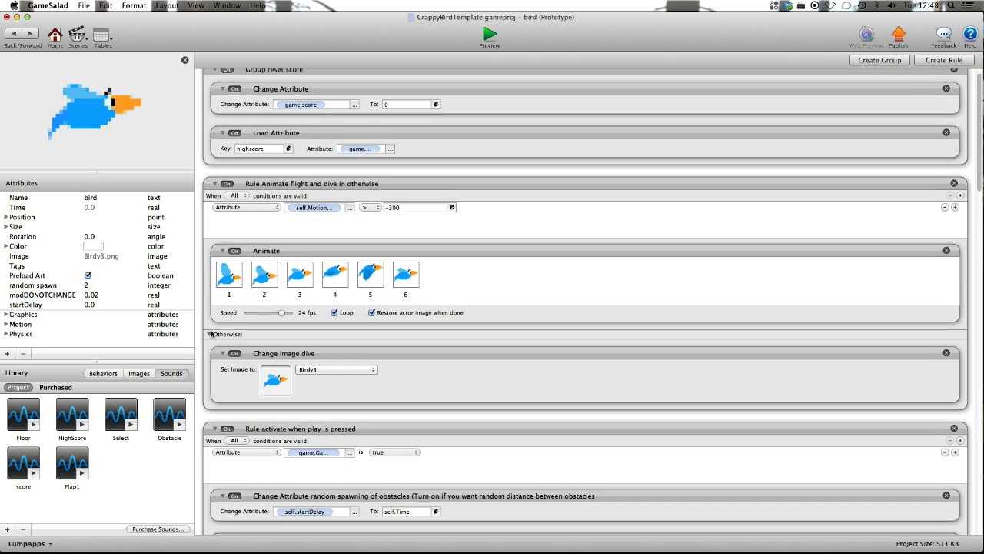
pyautogui.click(799, 400)
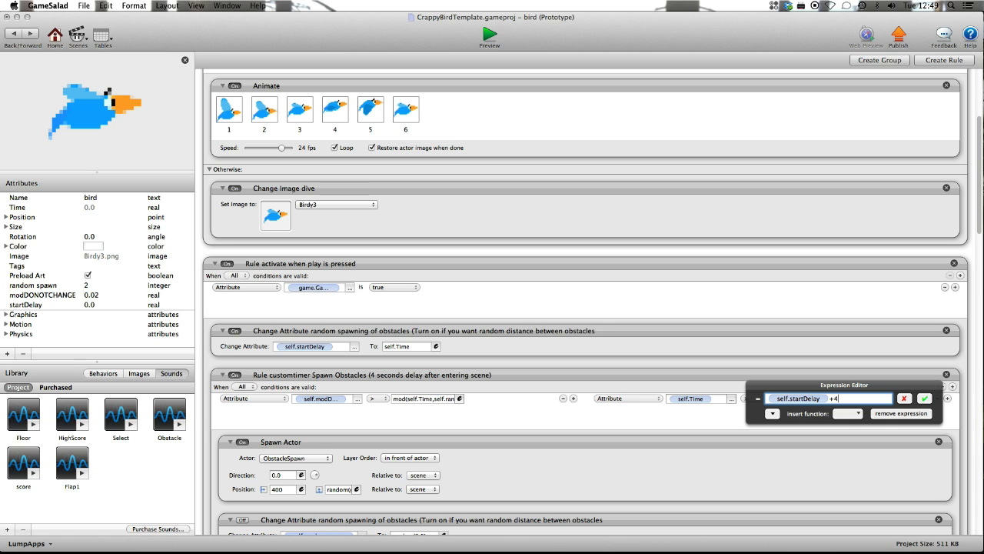
pyautogui.write('4')
pyautogui.click(924, 398)
pyautogui.click(720, 355)
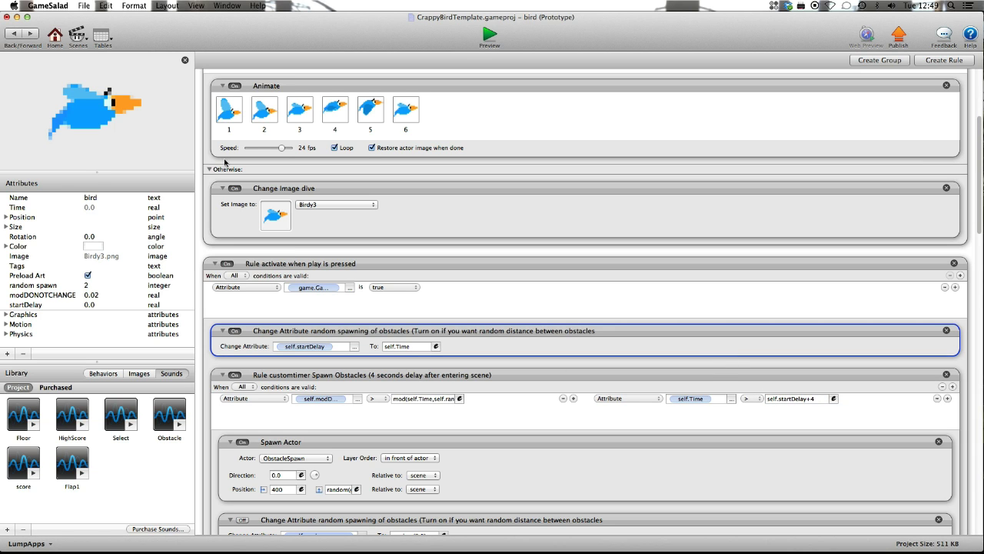
# Step: Leave the bird actor's rules and open Scene1 in the scene editor
pyautogui.click(77, 34)
pyautogui.click(108, 38)
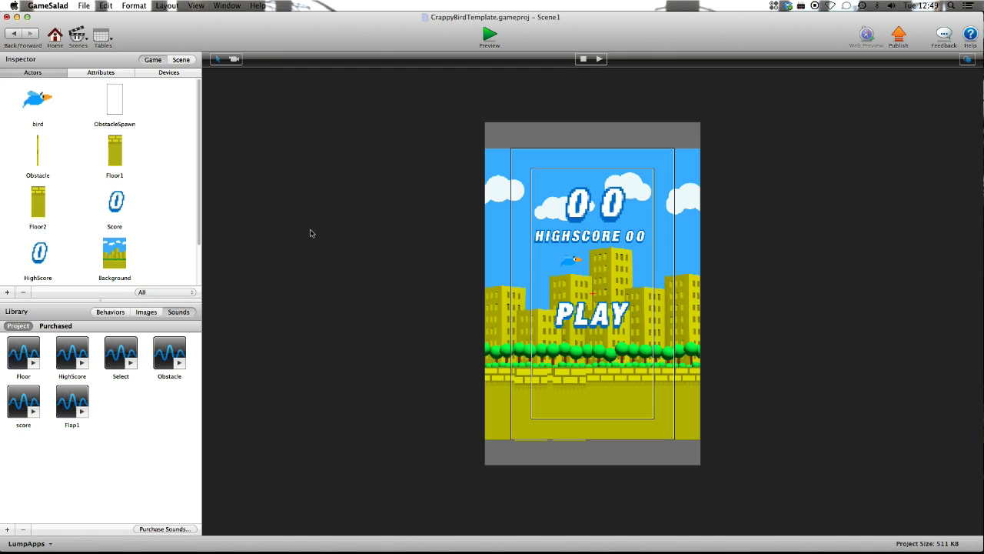
pyautogui.click(278, 234)
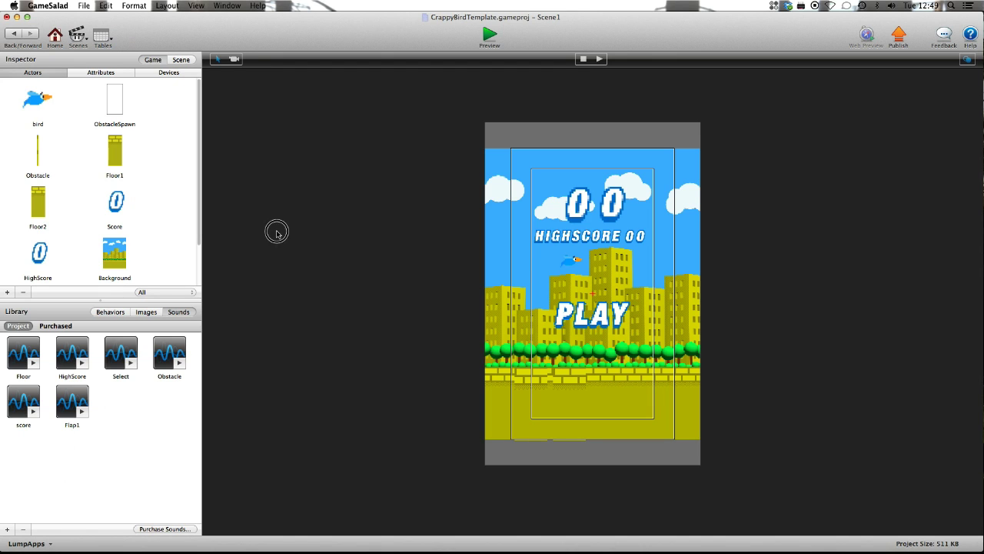